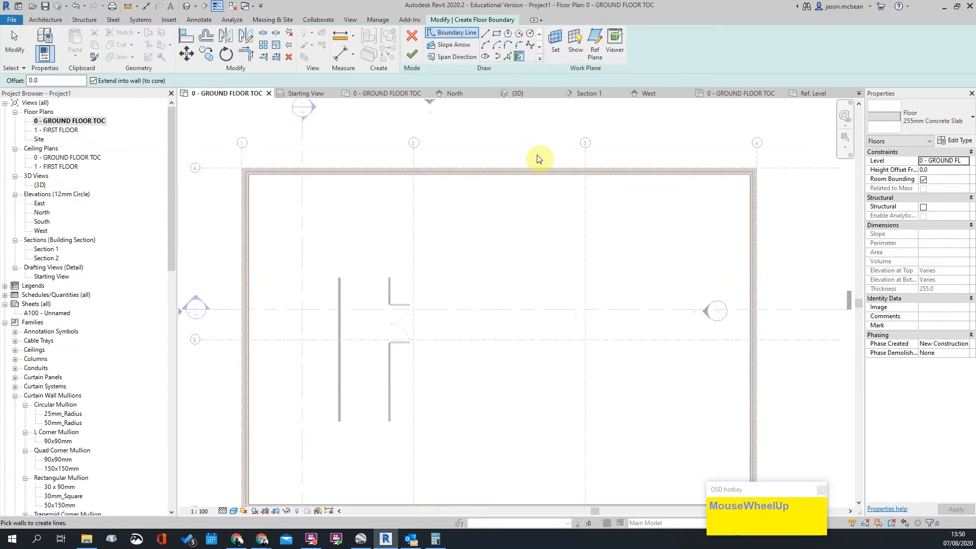
Use wall picking for the floor boundary and choose the 125mm Surface Bed floor type.
click(519, 57)
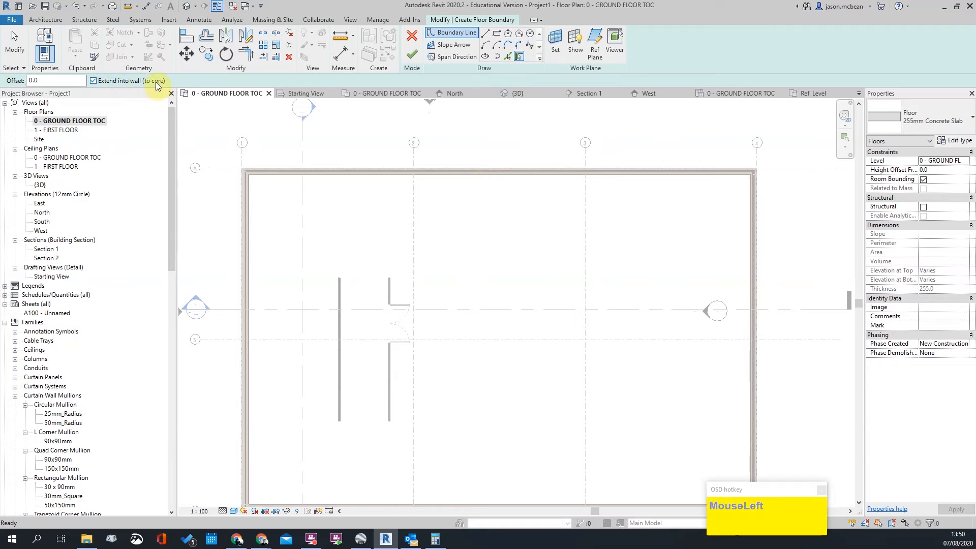
scroll(433, 169, down, 3)
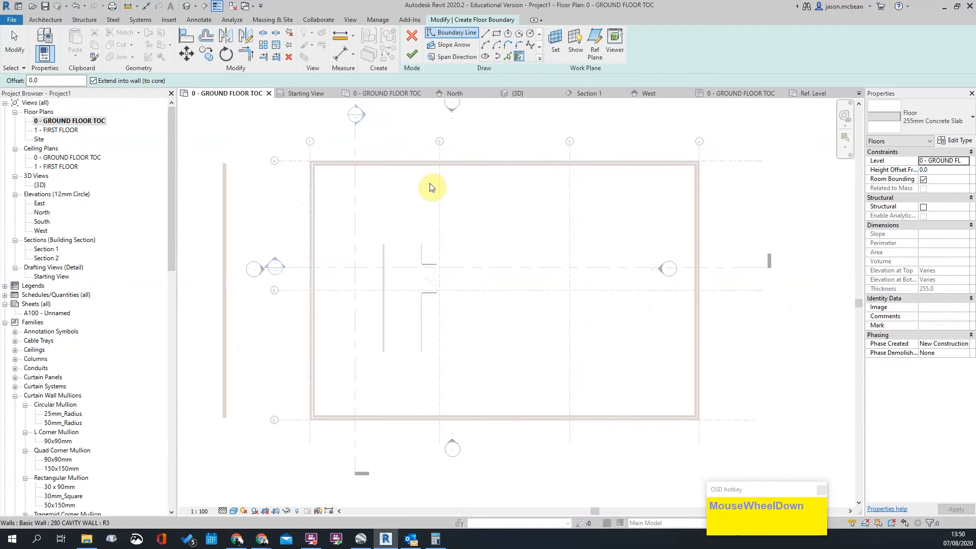
click(920, 118)
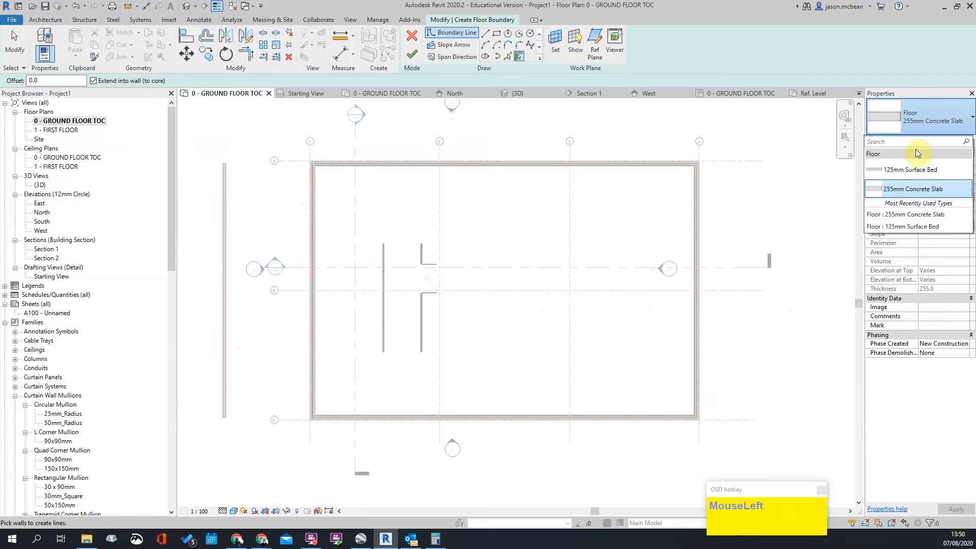
click(911, 169)
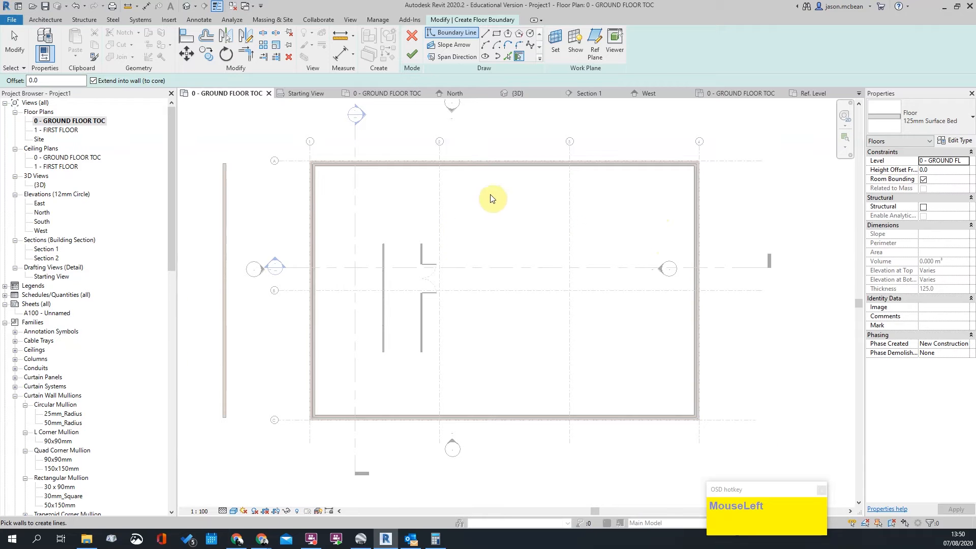
Pick the four outer cavity walls to form a closed rectangular floor boundary.
scroll(490, 195, up, 3)
click(523, 134)
scroll(566, 120, up, 2)
scroll(616, 152, down, 2)
scroll(617, 152, down, 3)
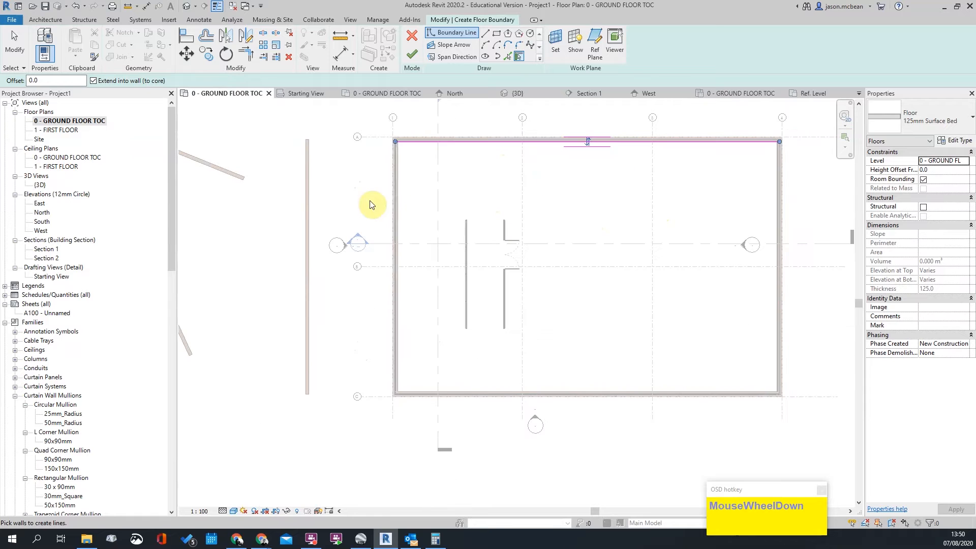
click(401, 182)
click(429, 392)
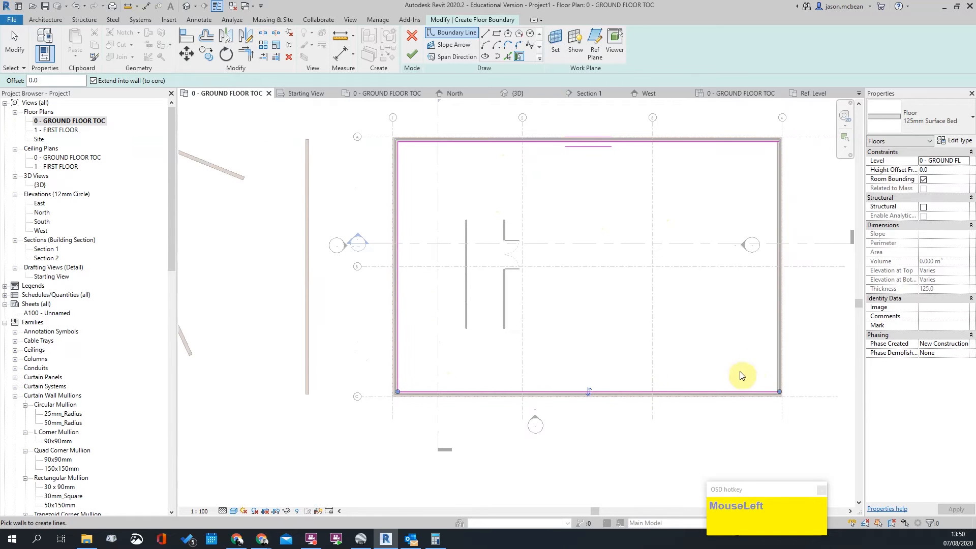
click(776, 342)
Examine the floor boundary against the wall layers at the upper corner on grid 4, selecting the whole boundary chain.
scroll(798, 129, up, 3)
scroll(797, 130, up, 3)
scroll(752, 156, down, 3)
scroll(762, 170, up, 4)
scroll(703, 136, up, 3)
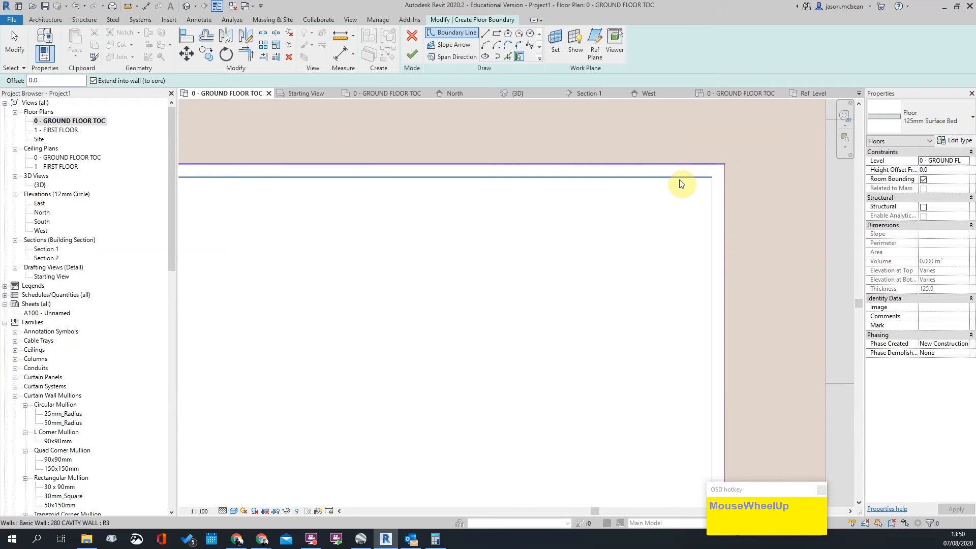
scroll(684, 176, down, 2)
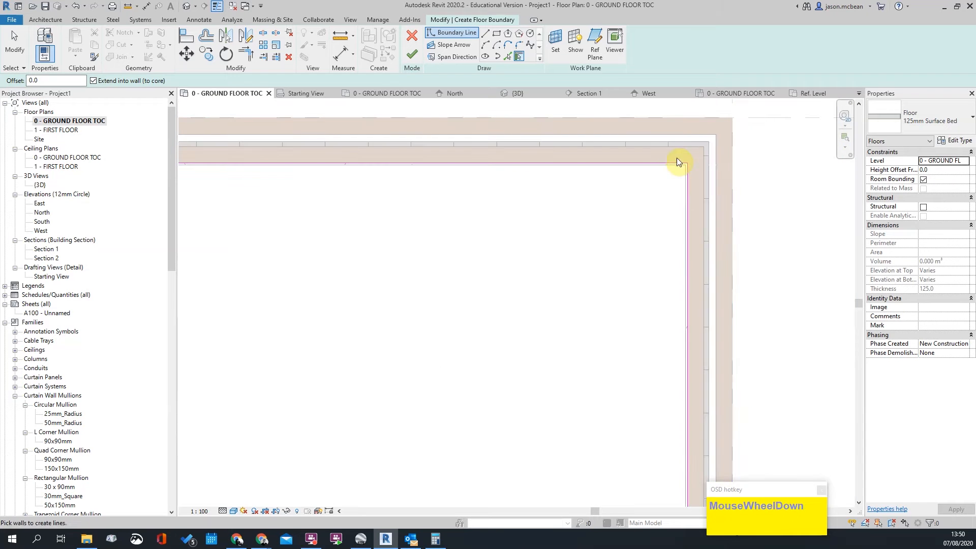
key(Escape)
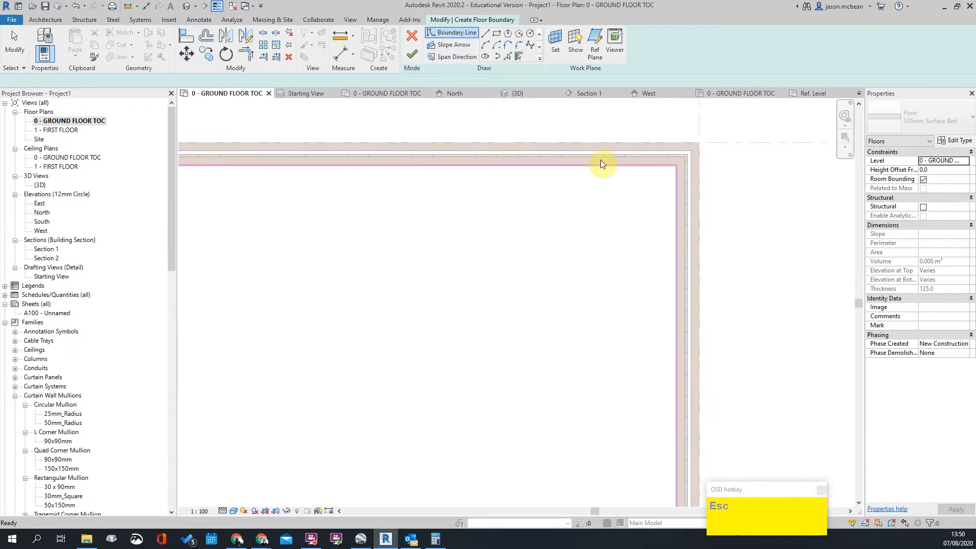
click(689, 178)
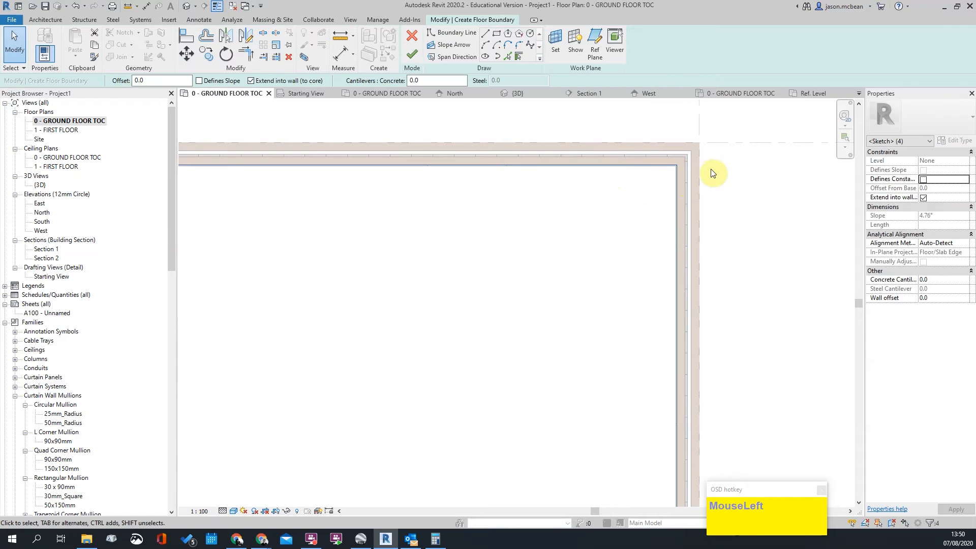
scroll(699, 181, down, 1)
scroll(699, 181, up, 1)
scroll(699, 181, down, 2)
key(Escape)
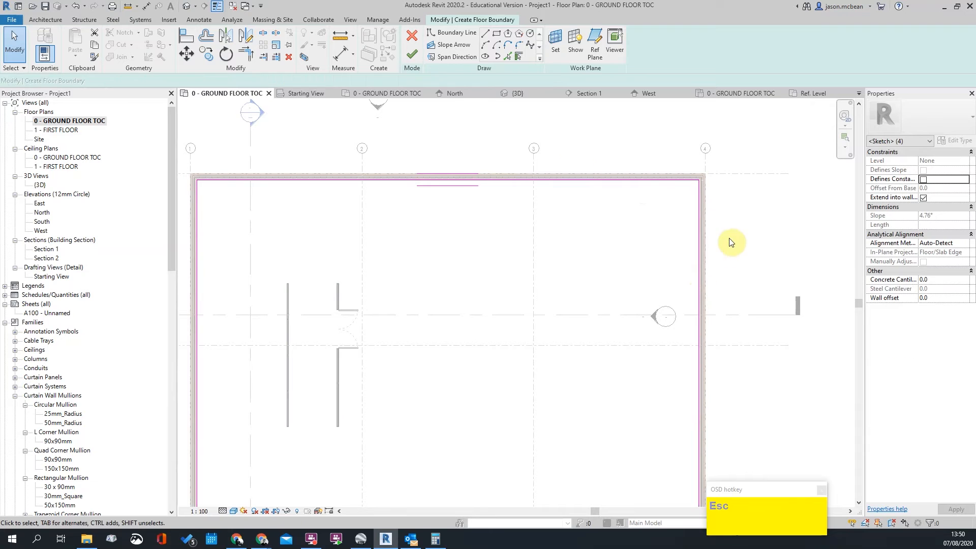
Finish the boundary sketch to create the ground-floor surface bed.
click(413, 56)
key(Escape)
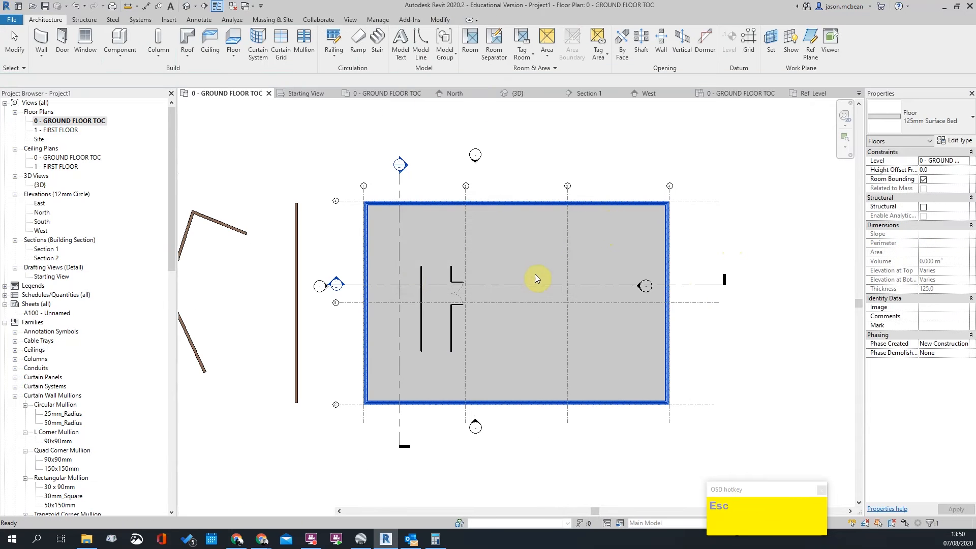
scroll(513, 275, down, 1)
scroll(533, 276, down, 1)
key(Escape)
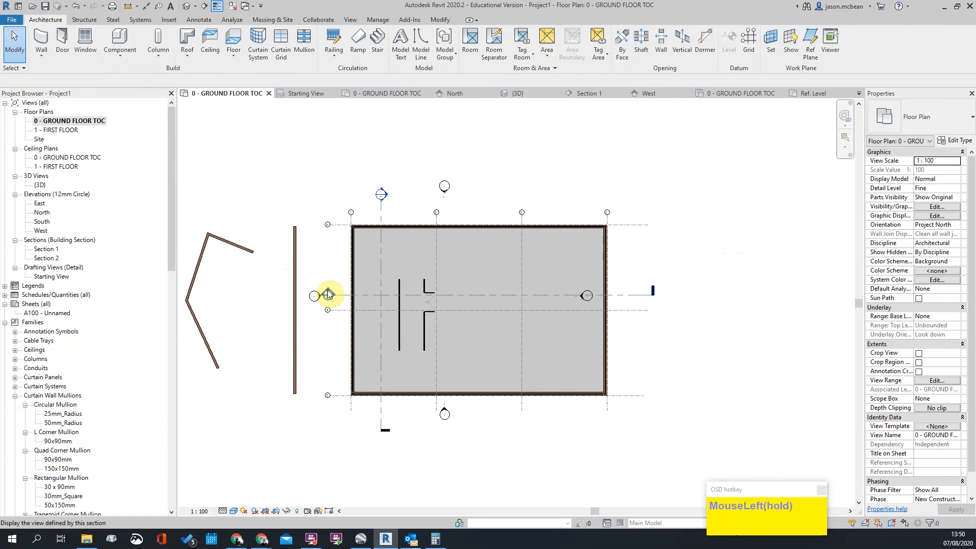
Open Section 1 from the plan and examine how the floor meets the wall at grid 1.
double_click(328, 294)
scroll(307, 327, up, 3)
click(359, 321)
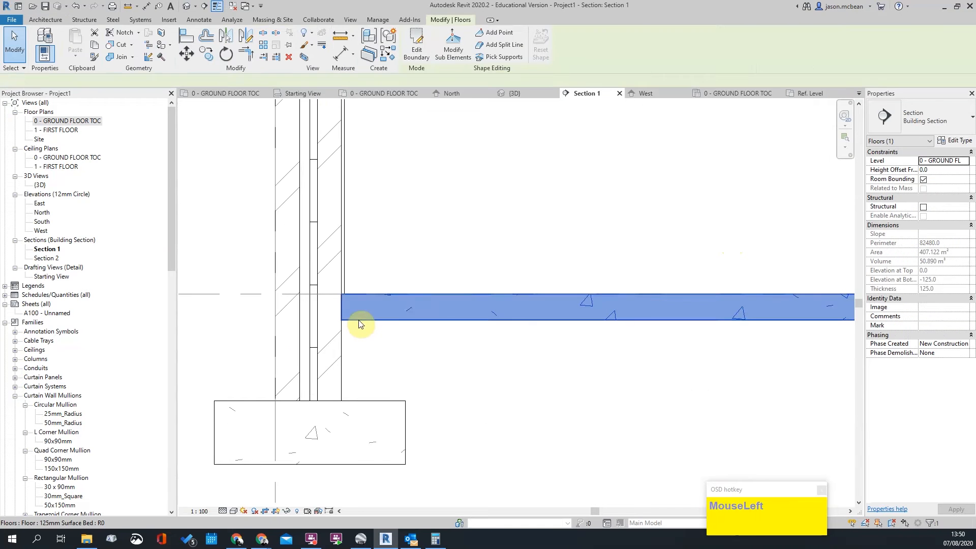
key(Escape)
scroll(347, 298, up, 3)
click(342, 279)
key(Escape)
click(341, 275)
key(Escape)
Examine how the floor meets the wall's inner finish layer at grid 4 in Section 1.
scroll(333, 311, down, 8)
middle_drag(521, 333, 348, 329)
middle_drag(564, 320, 276, 312)
scroll(782, 312, up, 4)
key(Escape)
scroll(737, 300, up, 2)
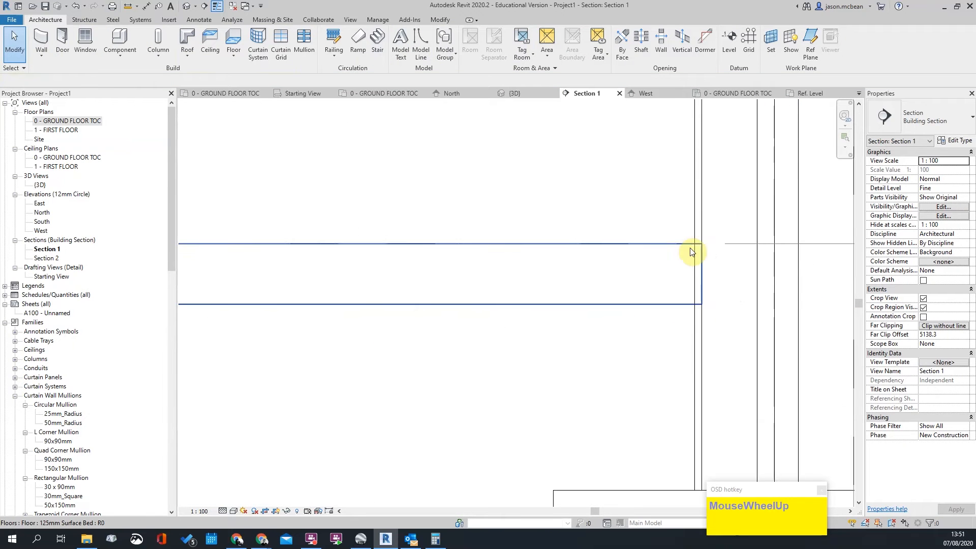
click(698, 219)
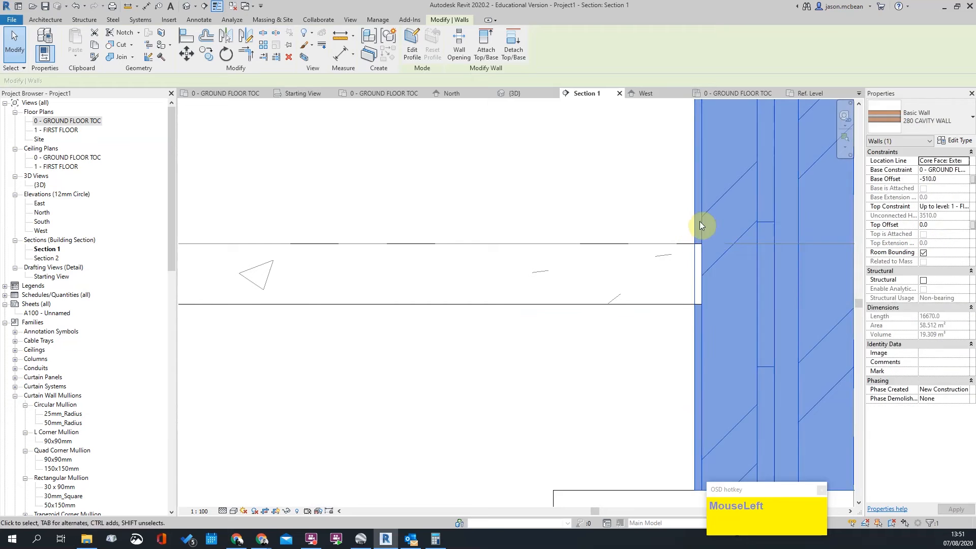
key(Escape)
click(696, 245)
scroll(610, 183, down, 2)
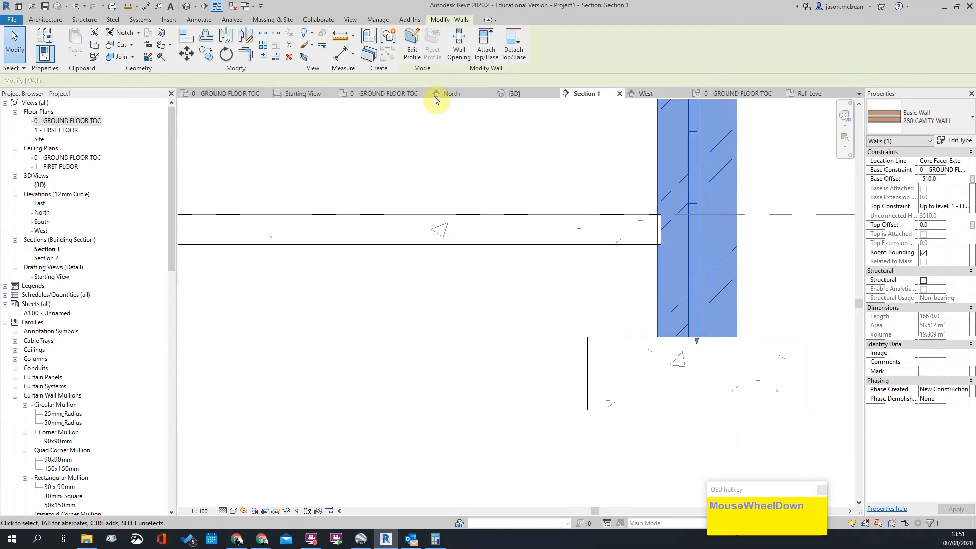
Edit the cut profile of the grid 4 wall's inner finish layer so it stops at the ground-floor level.
click(351, 20)
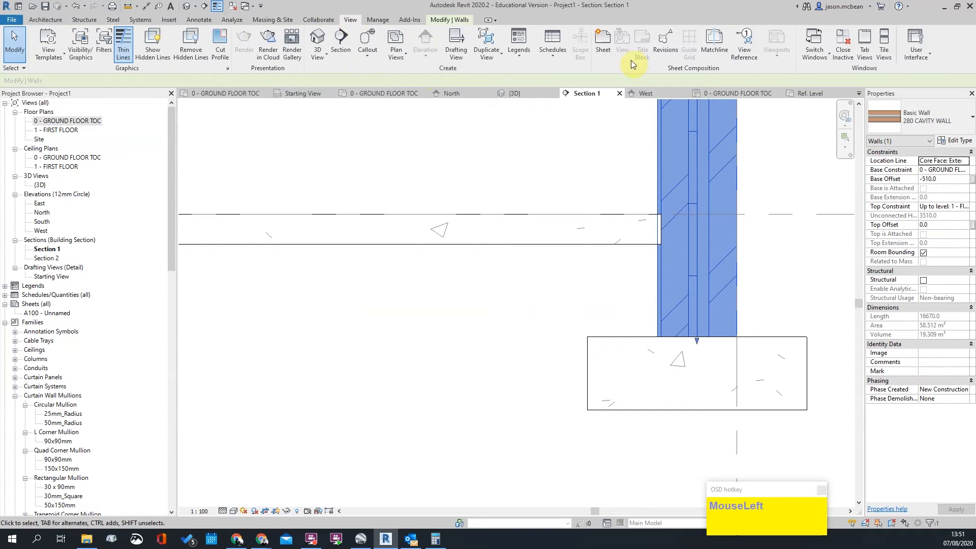
click(220, 39)
scroll(655, 212, up, 3)
click(649, 211)
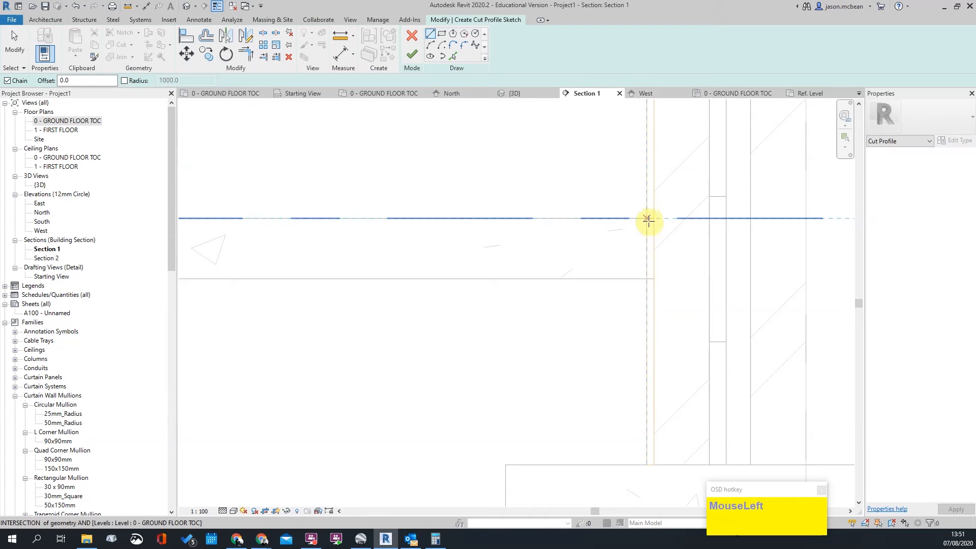
scroll(653, 219, up, 2)
click(653, 219)
key(Escape)
key(Escape)
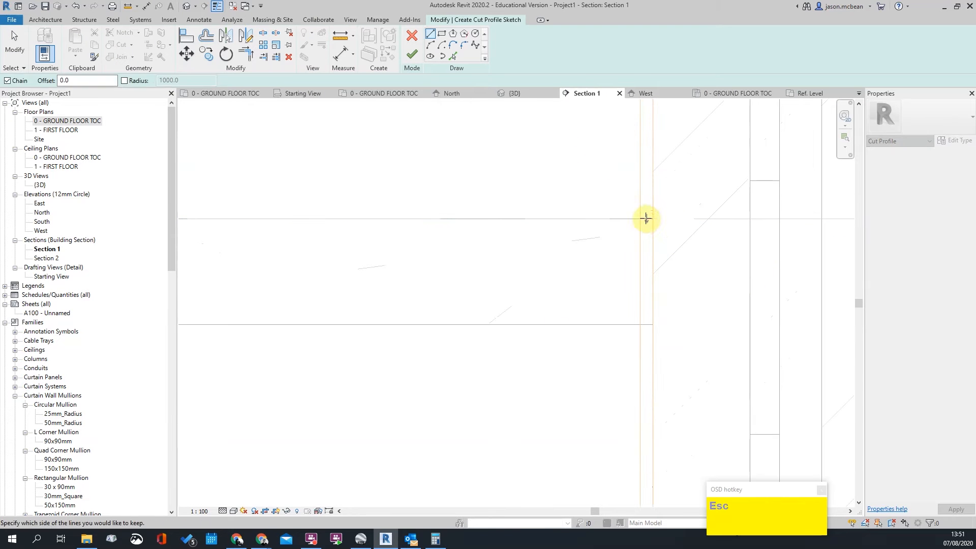
key(Escape)
click(410, 56)
scroll(632, 273, down, 3)
click(639, 234)
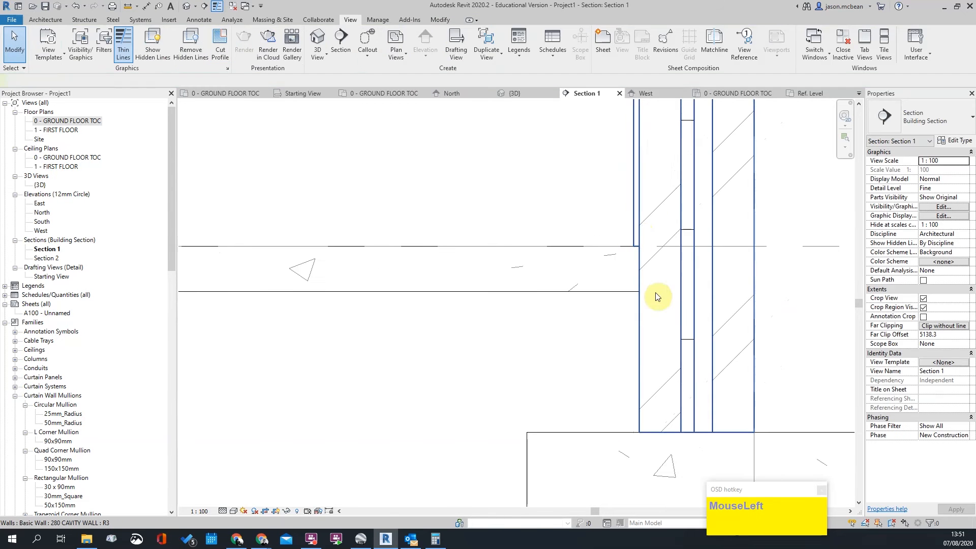
Inspect the edited wall profile at grid 4 and the floor slab along Section 1.
scroll(681, 396, down, 2)
key(Escape)
scroll(653, 323, up, 2)
scroll(702, 325, down, 3)
key(Escape)
click(665, 316)
key(Escape)
scroll(705, 335, down, 2)
scroll(725, 317, up, 2)
scroll(712, 276, down, 2)
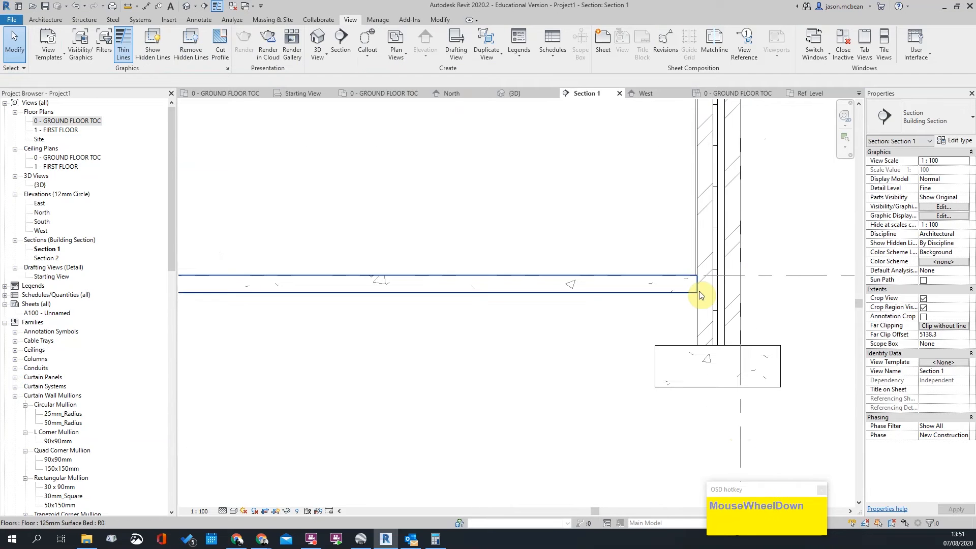
scroll(701, 295, down, 1)
scroll(705, 367, up, 1)
scroll(699, 278, down, 3)
middle_drag(523, 292, 682, 287)
scroll(417, 291, down, 1)
scroll(420, 291, up, 2)
key(Escape)
Copy the ground-floor slab and paste it aligned to the 1 - FIRST FLOOR level.
click(326, 299)
scroll(533, 279, down, 2)
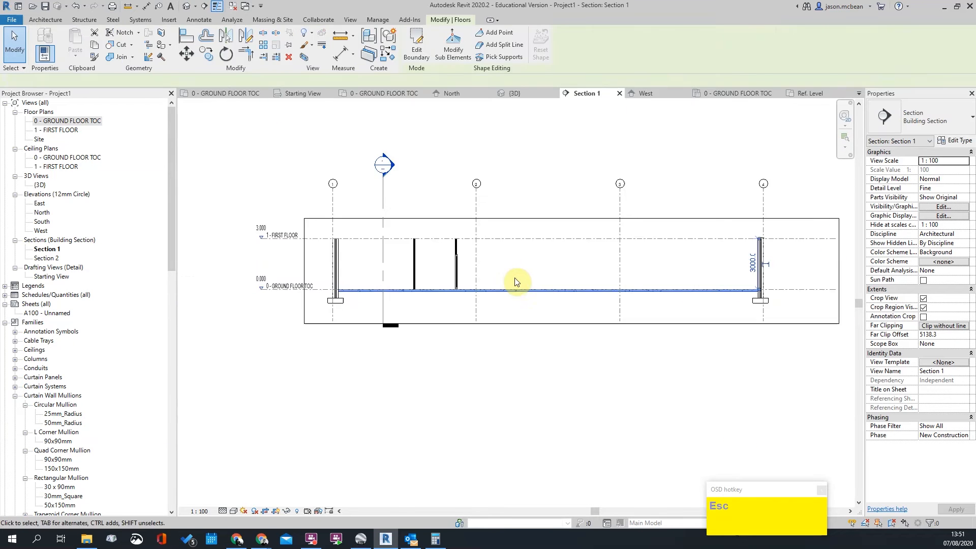
click(512, 312)
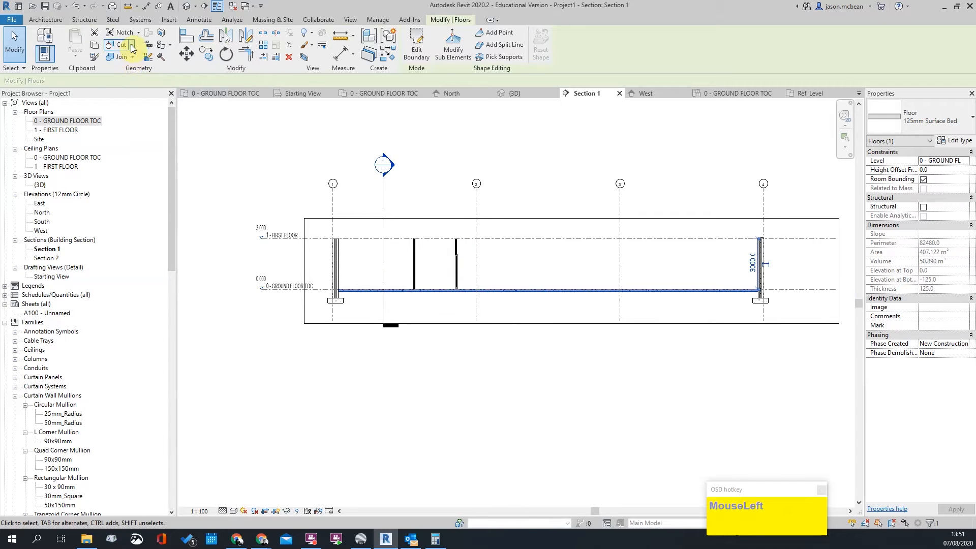
click(94, 45)
click(76, 55)
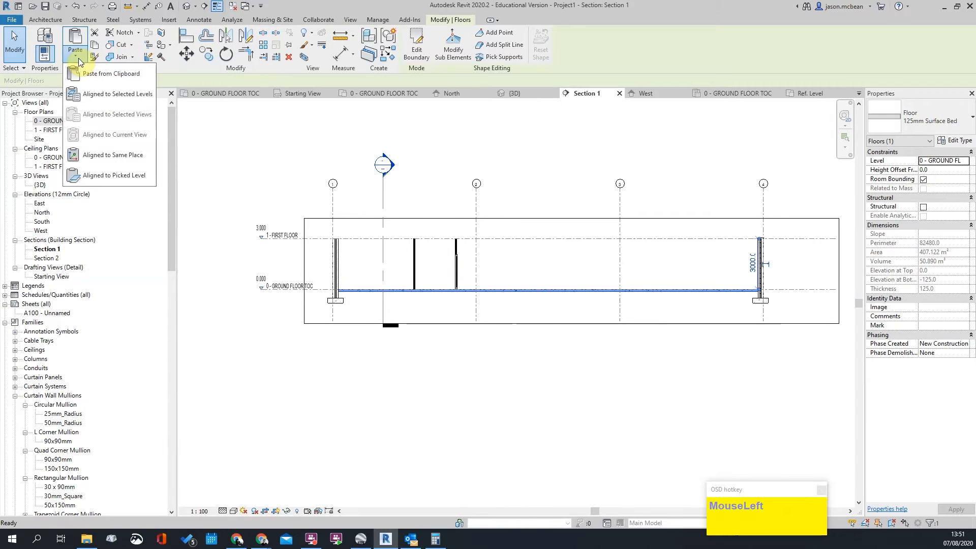
click(101, 94)
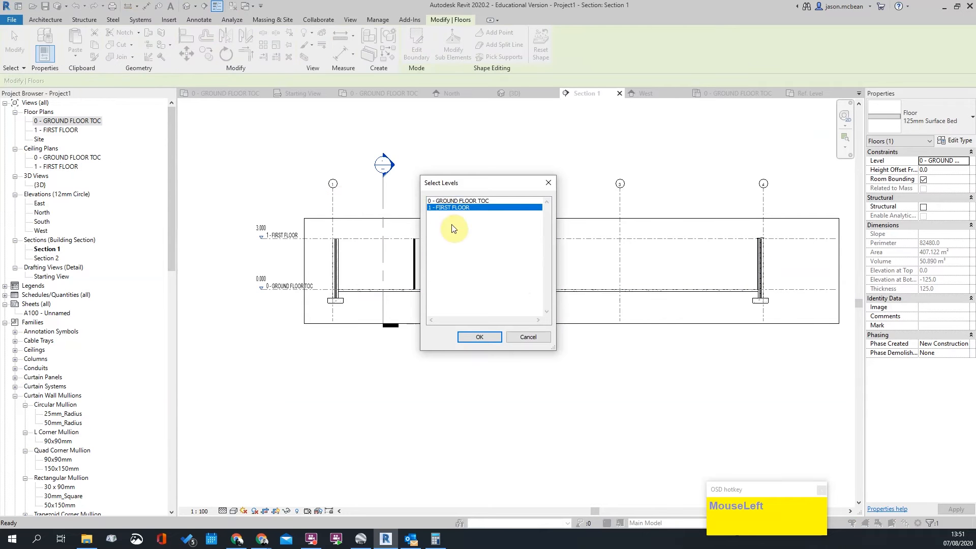
click(477, 337)
key(Escape)
Examine the pasted first-floor slab in Section 1 and in the default 3D view.
scroll(773, 279, up, 5)
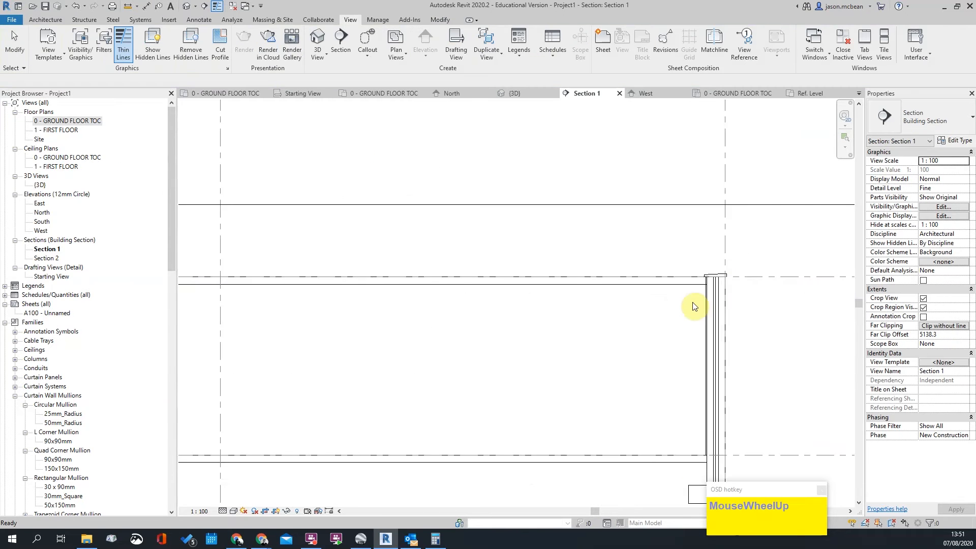
click(692, 270)
key(Escape)
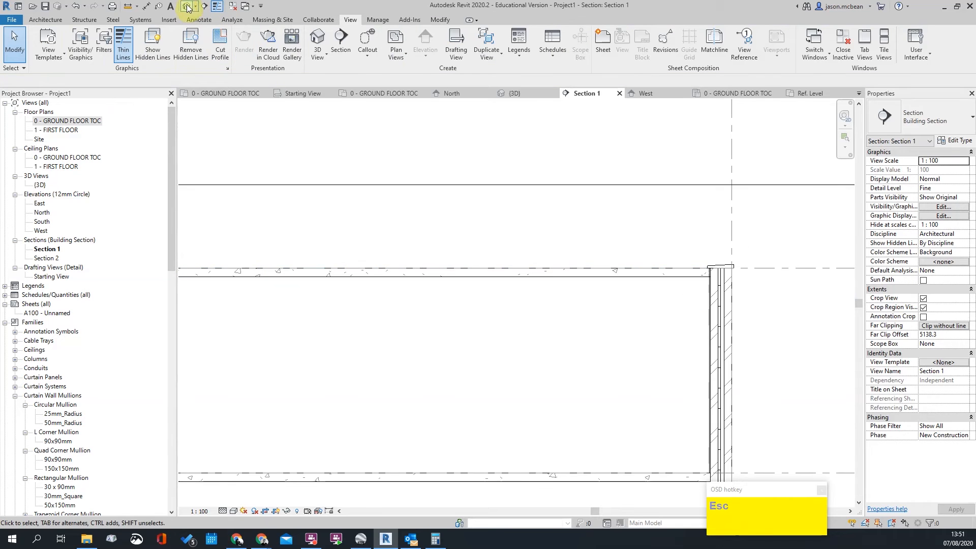
click(187, 6)
shift+middle_drag(548, 263, 446, 235)
key(Escape)
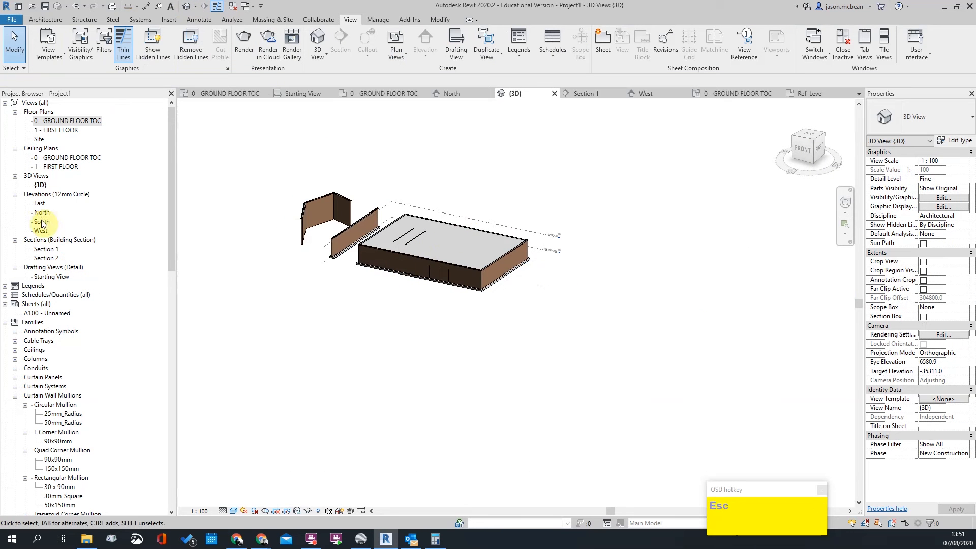
Open Section 2 and change the first-floor slab's type to 255mm Concrete Slab.
click(50, 258)
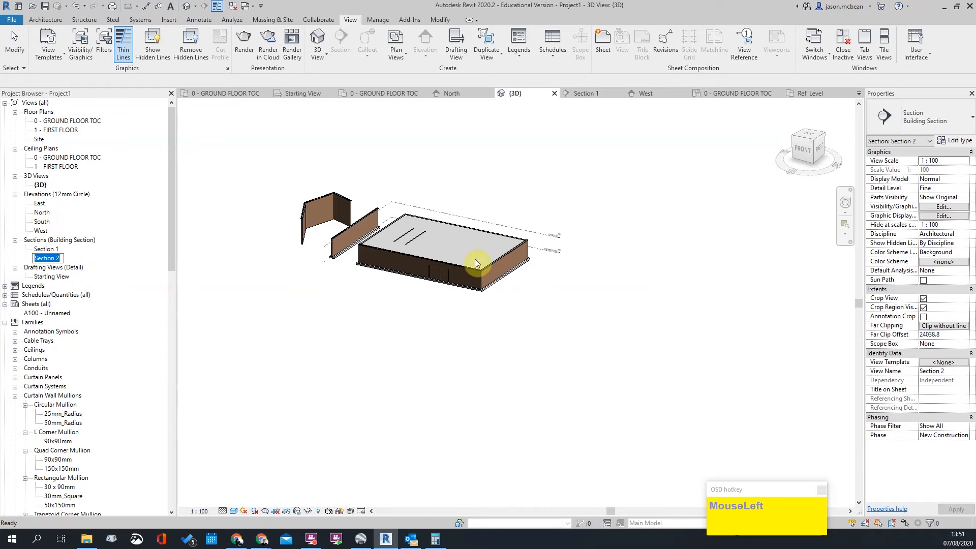
double_click(51, 258)
scroll(583, 251, up, 2)
scroll(577, 256, down, 2)
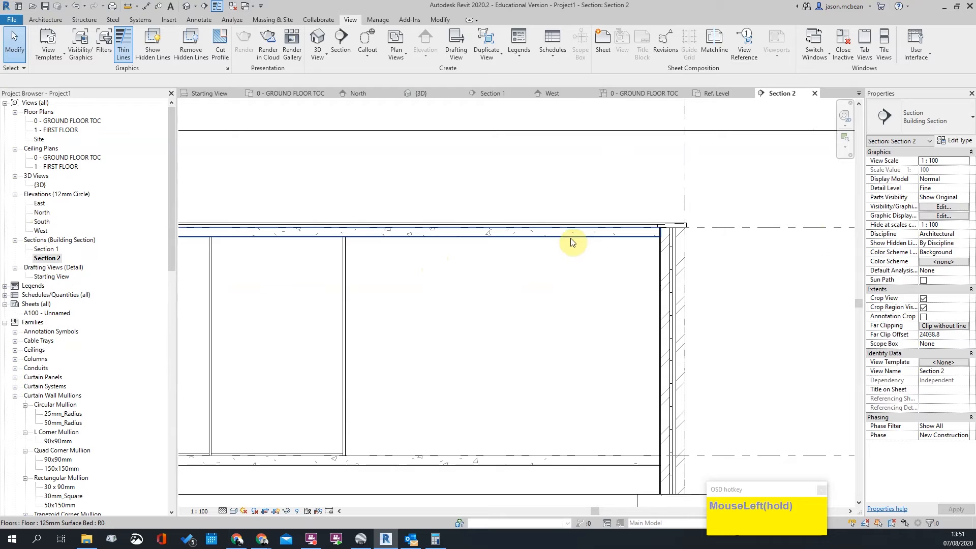
click(573, 242)
click(935, 120)
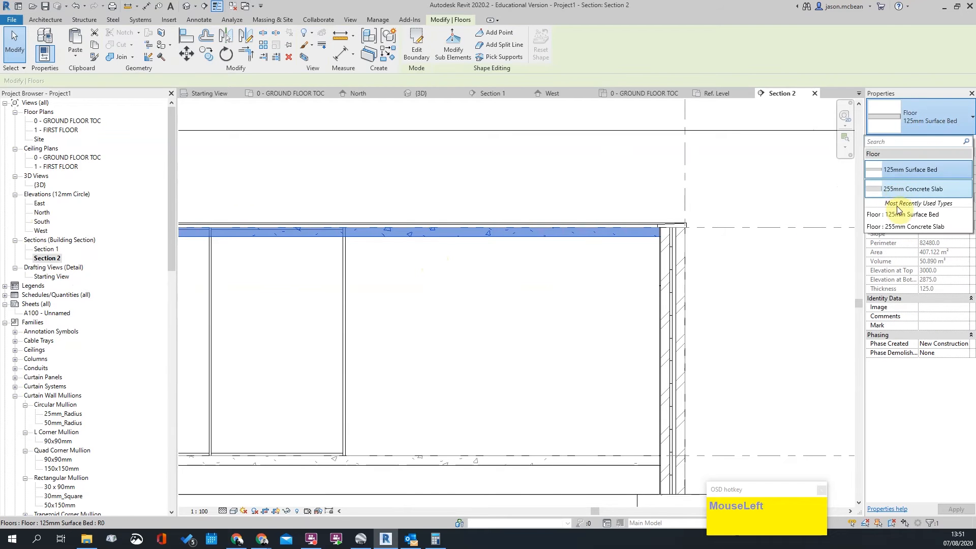
click(894, 189)
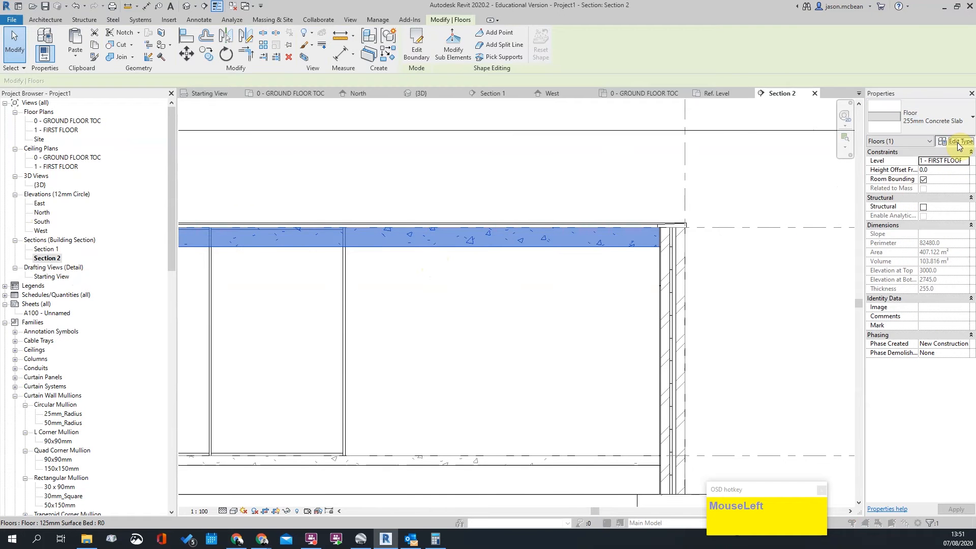
Review the layer structure of the 255mm Concrete Slab type and close it without changes.
click(957, 142)
click(629, 204)
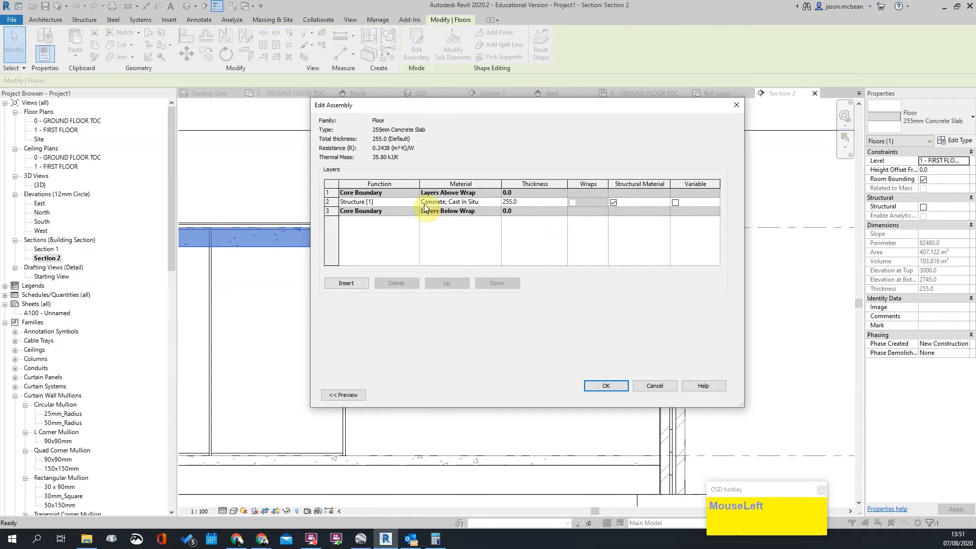
key(Escape)
key(Escape)
key(Escape)
scroll(734, 278, down, 3)
scroll(693, 274, up, 2)
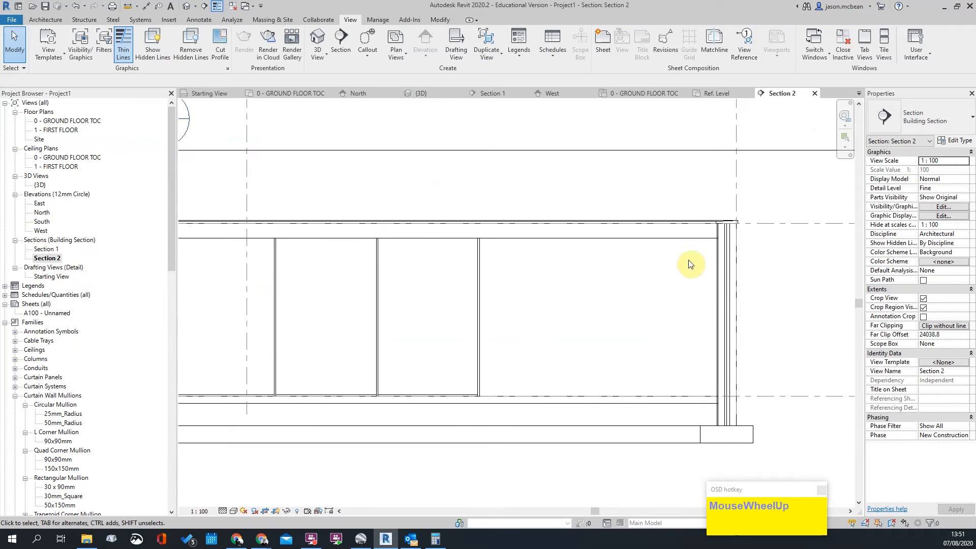
Set the top offset of the Curtain_Wall Type 1 wall in Section 2 to -255.
scroll(509, 325, down, 1)
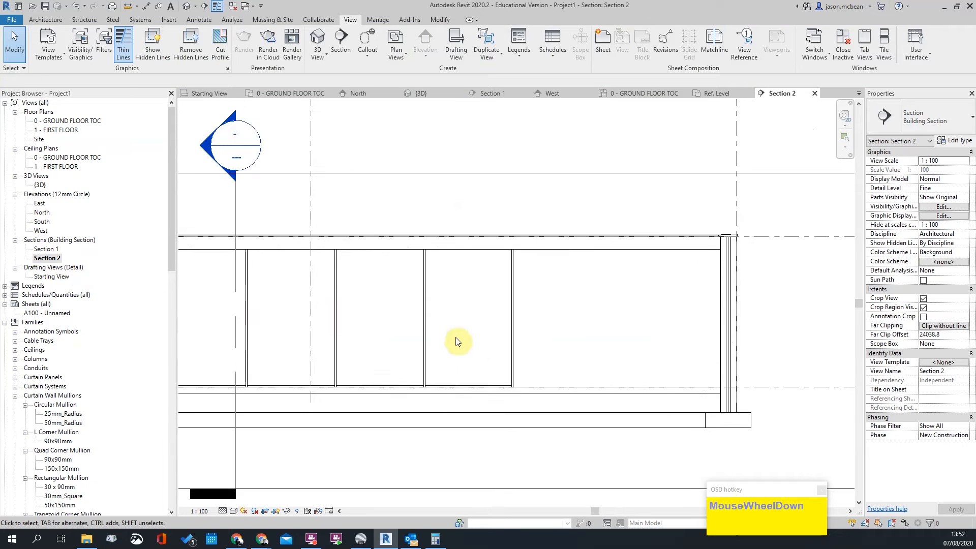
click(519, 331)
scroll(590, 349, down, 1)
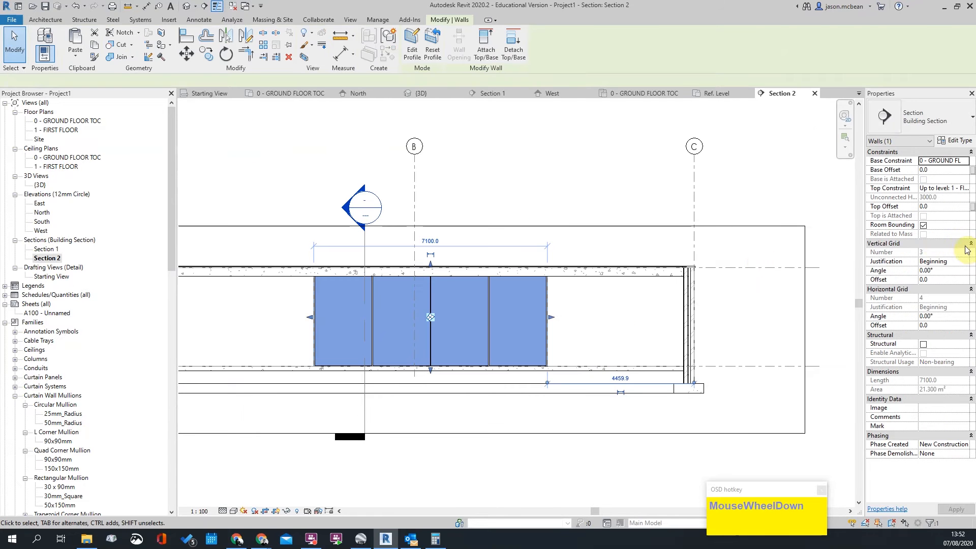
click(952, 207)
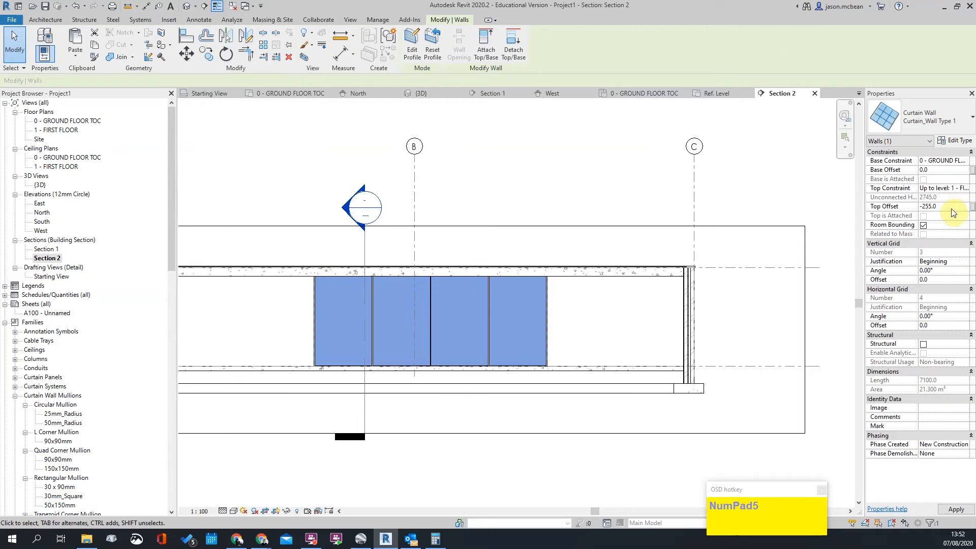
key(Escape)
scroll(478, 287, up, 3)
click(680, 269)
scroll(630, 320, down, 2)
key(Escape)
key(Tab)
scroll(560, 337, down, 2)
scroll(560, 340, up, 2)
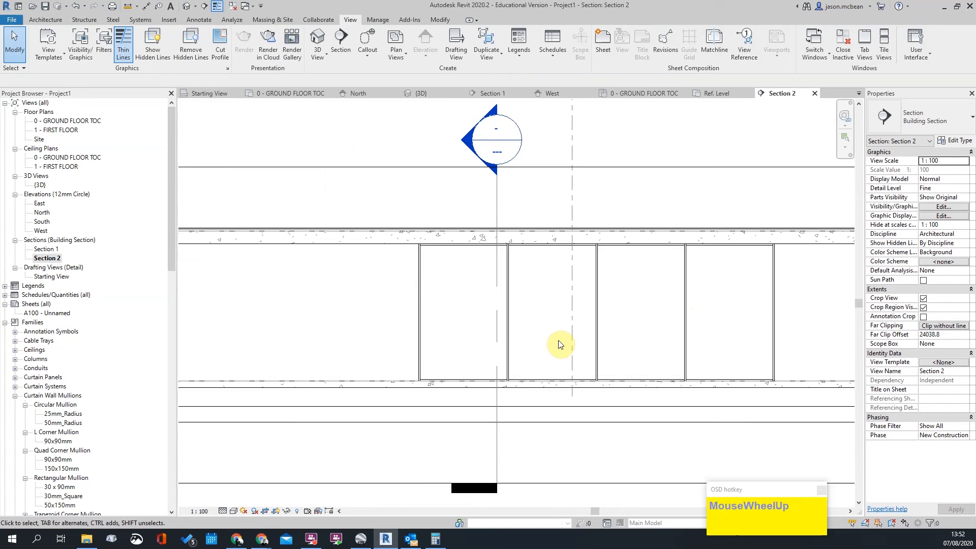
Open Section 1 and set the top offset of the Curtain_Wall Type 2 wall to -255.
scroll(544, 295, down, 1)
double_click(486, 184)
scroll(718, 294, down, 2)
scroll(330, 284, up, 4)
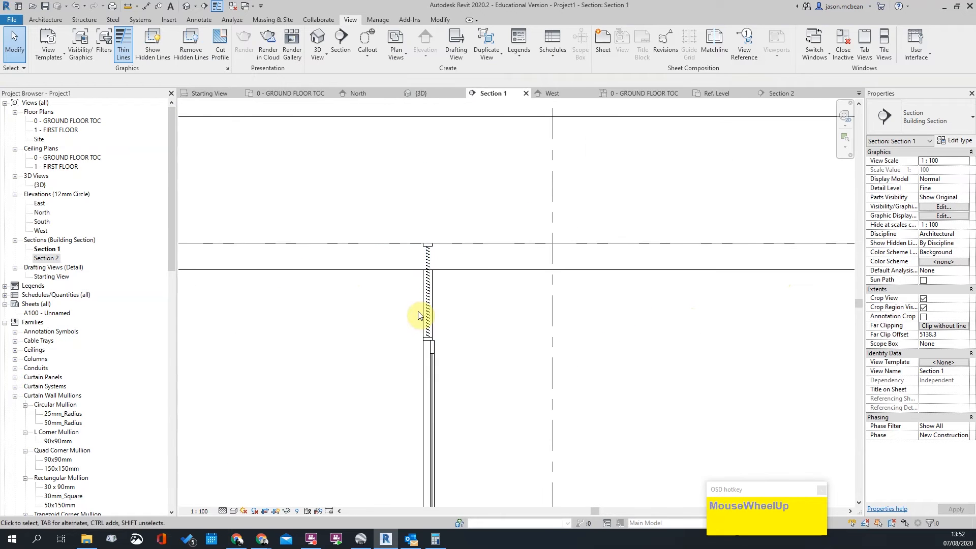
click(431, 389)
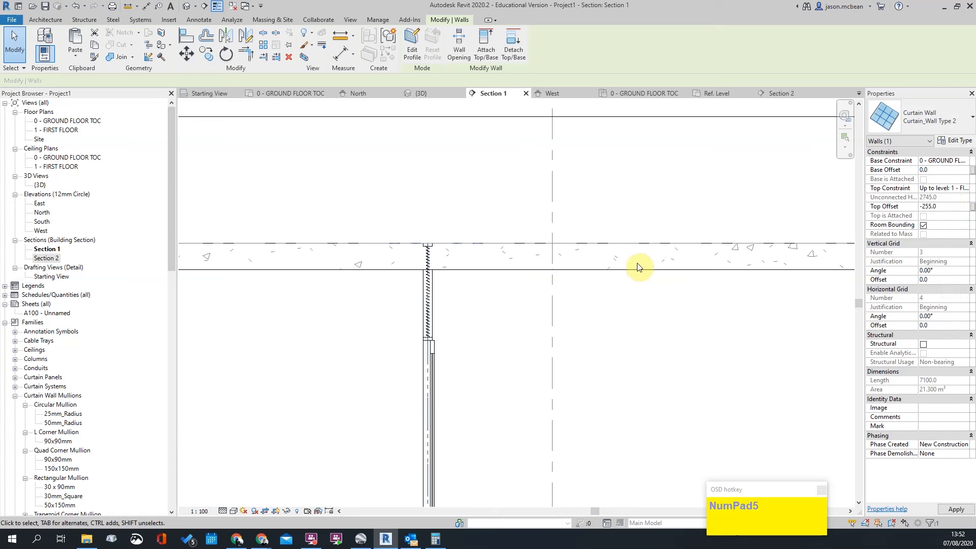
scroll(600, 308, down, 3)
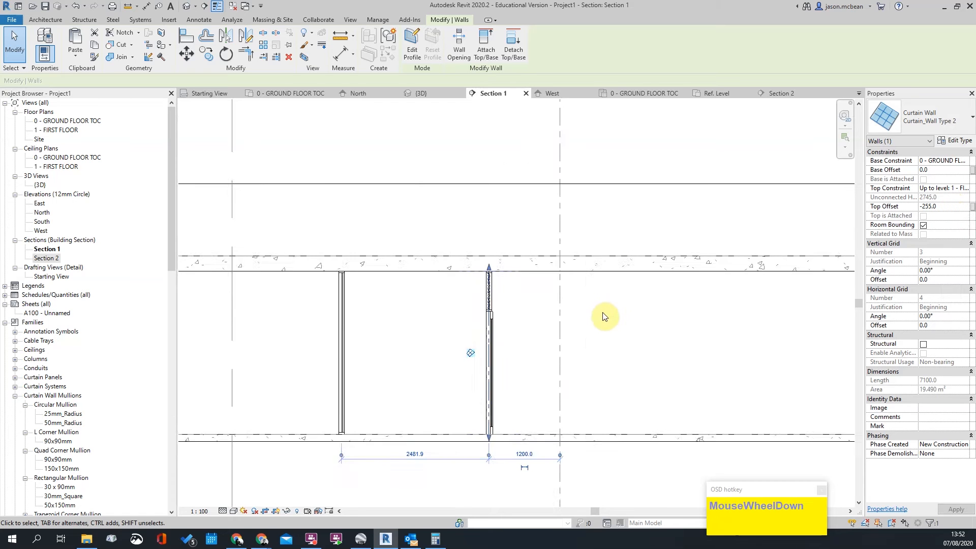
key(Escape)
Raise the 1 - FIRST FLOOR level in Section 1 to an elevation of 3400.
click(303, 286)
scroll(303, 286, up, 2)
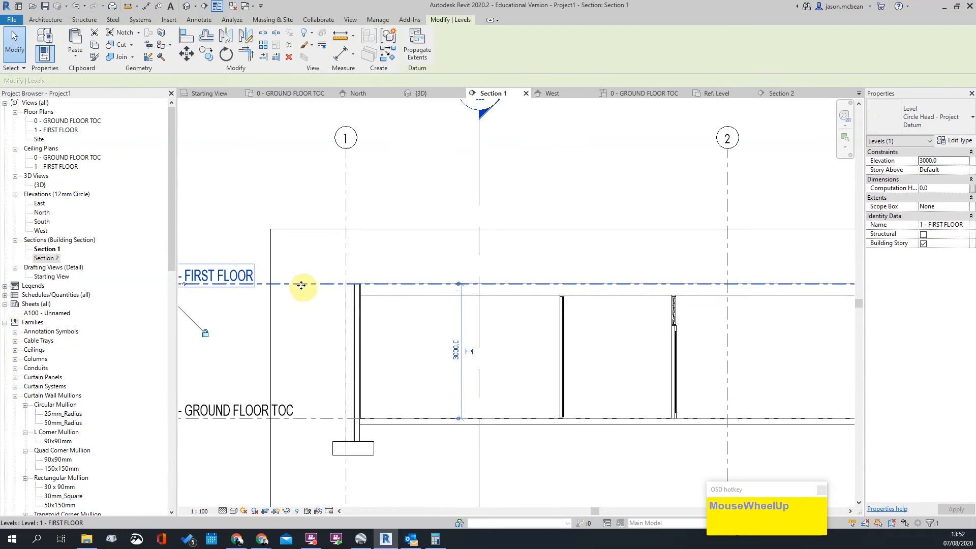
drag(302, 283, 300, 279)
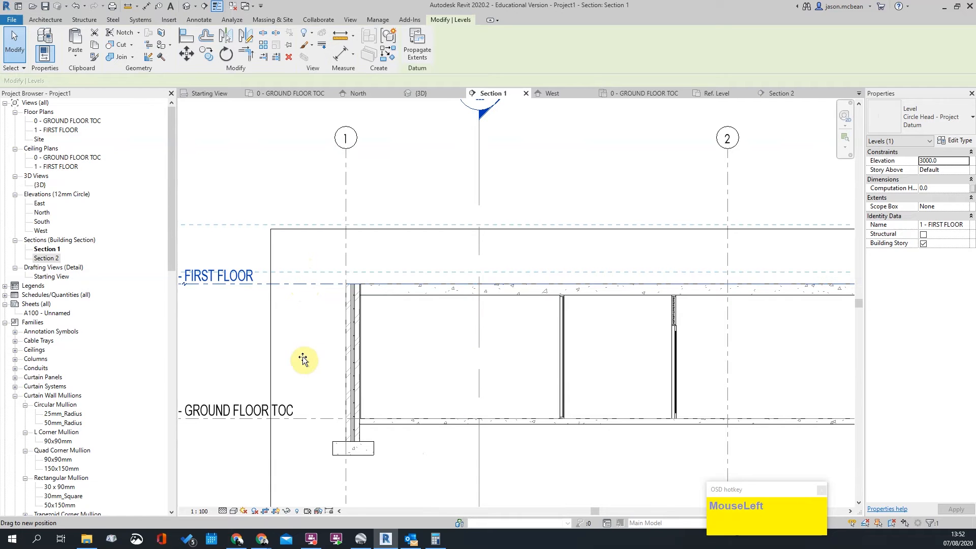
drag(332, 353, 543, 331)
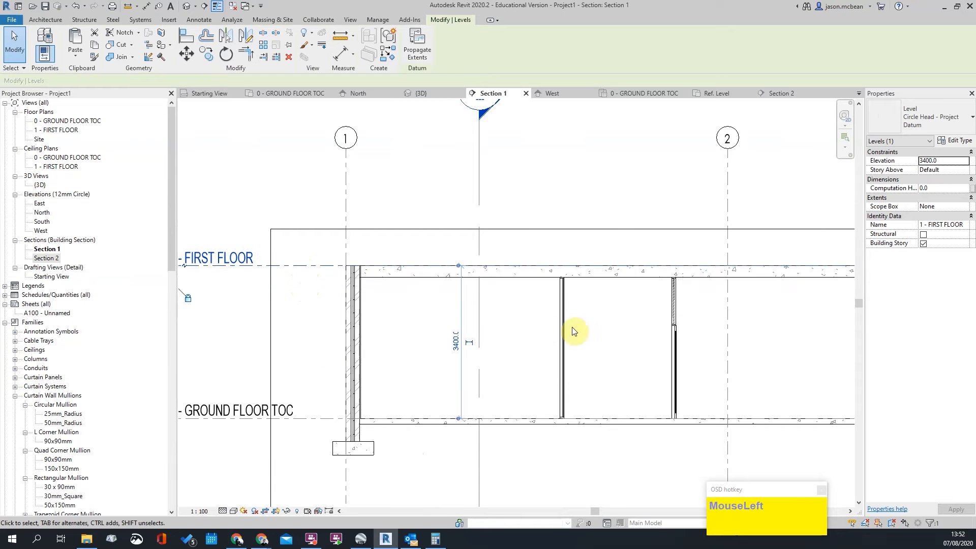
scroll(704, 318, up, 2)
scroll(695, 316, down, 2)
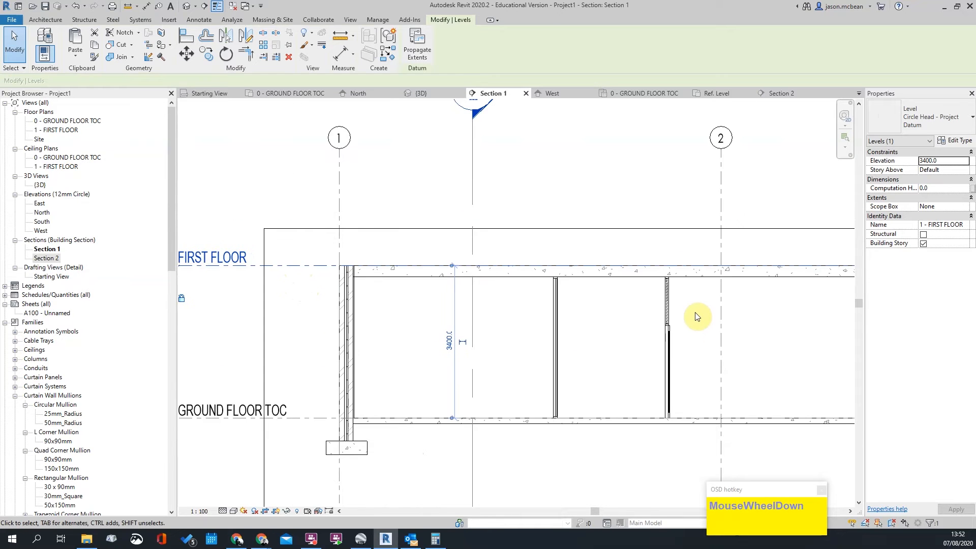
Move the 1 - FIRST FLOOR level further up to an elevation of 3800.
drag(295, 265, 302, 252)
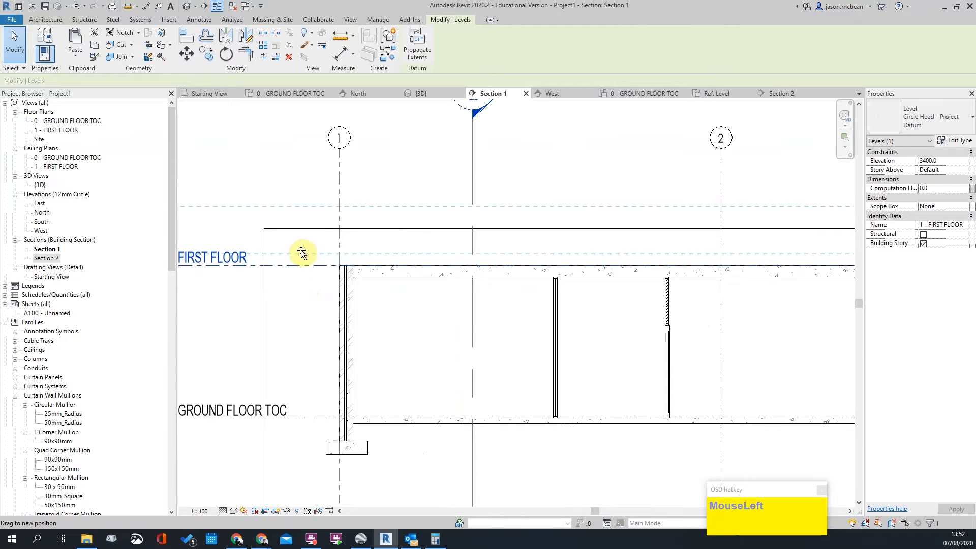
drag(546, 343, 584, 343)
scroll(584, 344, down, 2)
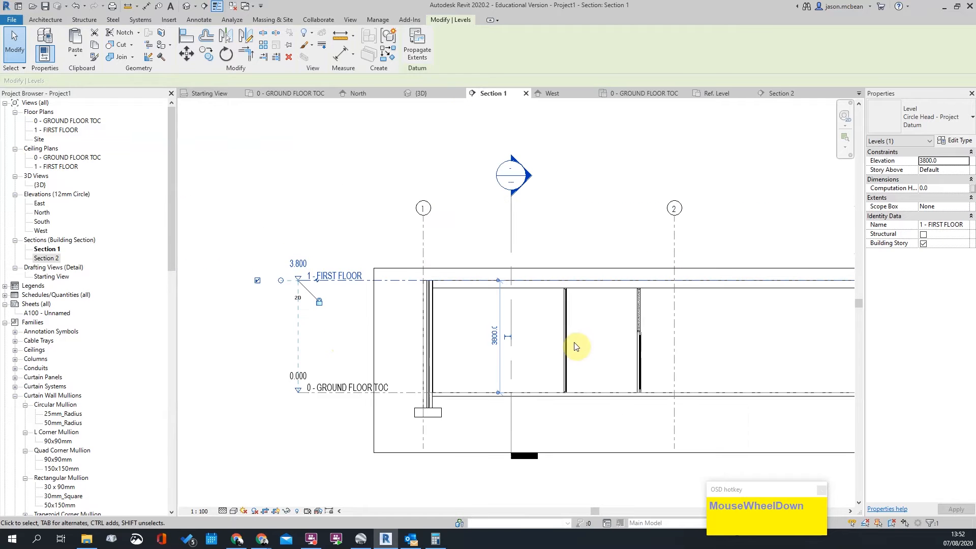
scroll(661, 370, up, 2)
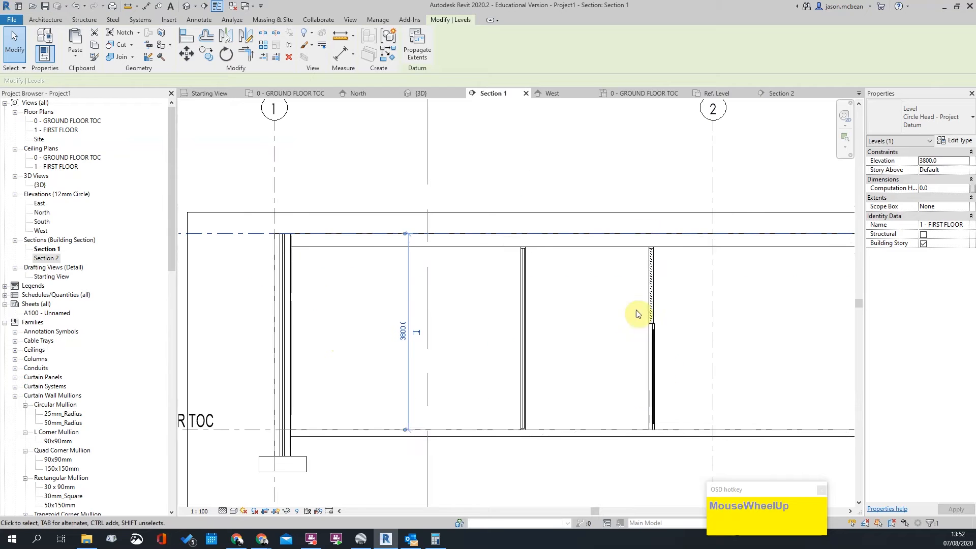
scroll(642, 360, down, 2)
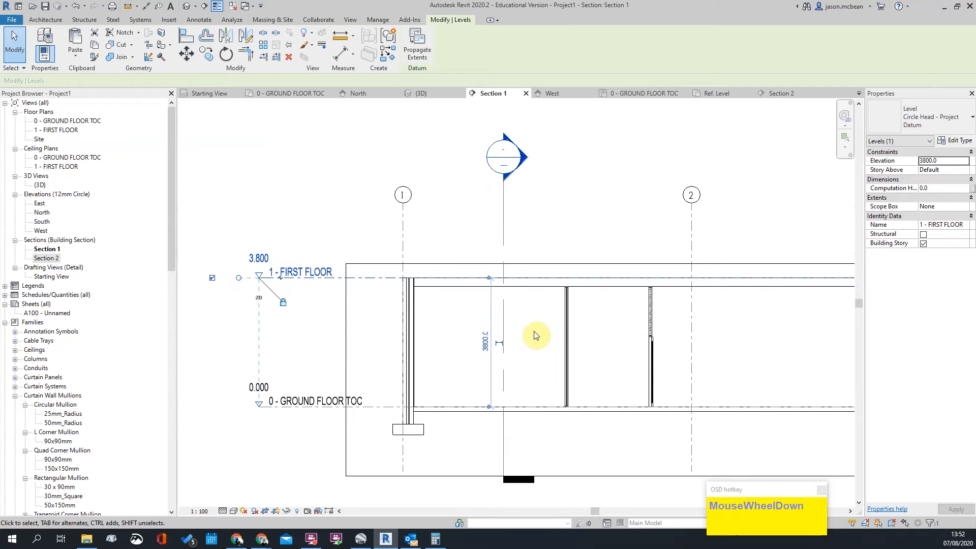
Set the elevation of the 1 - FIRST FLOOR level to 3.2 m.
click(260, 258)
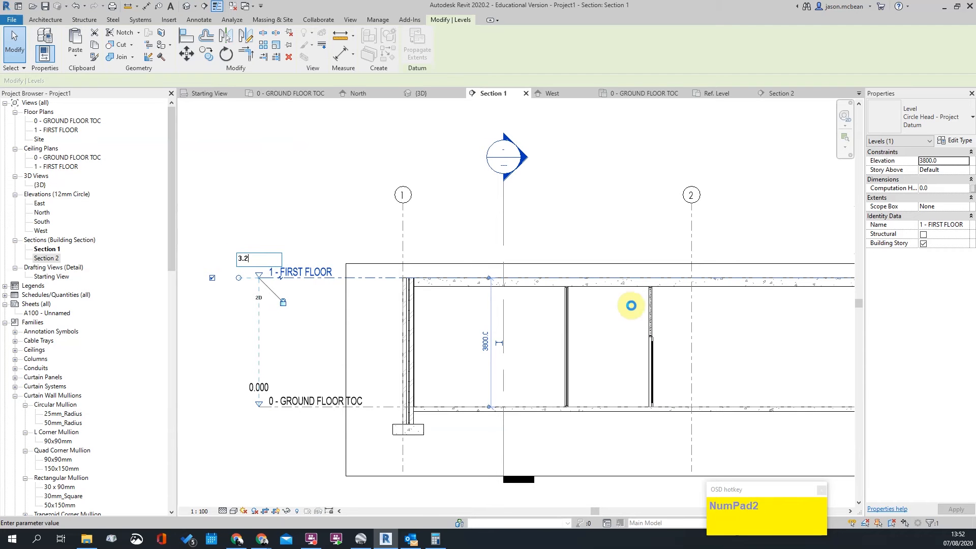
key(Return)
key(Escape)
click(588, 308)
scroll(406, 325, down, 2)
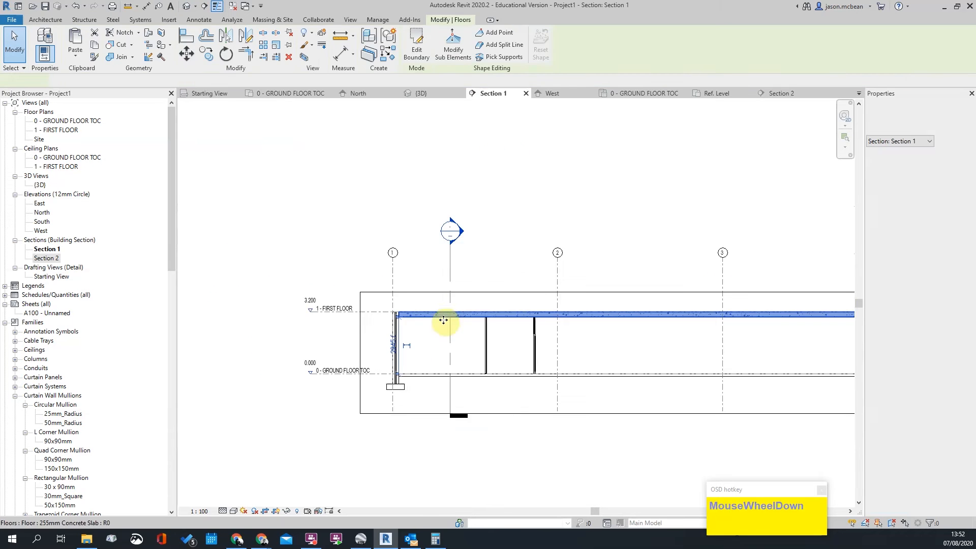
key(Escape)
scroll(480, 310, down, 2)
scroll(575, 311, up, 3)
In the 1 - FIRST FLOOR plan, edit the slab boundary to cut a rectangular opening between grids 3 and 4, with one edge on grid B.
click(575, 311)
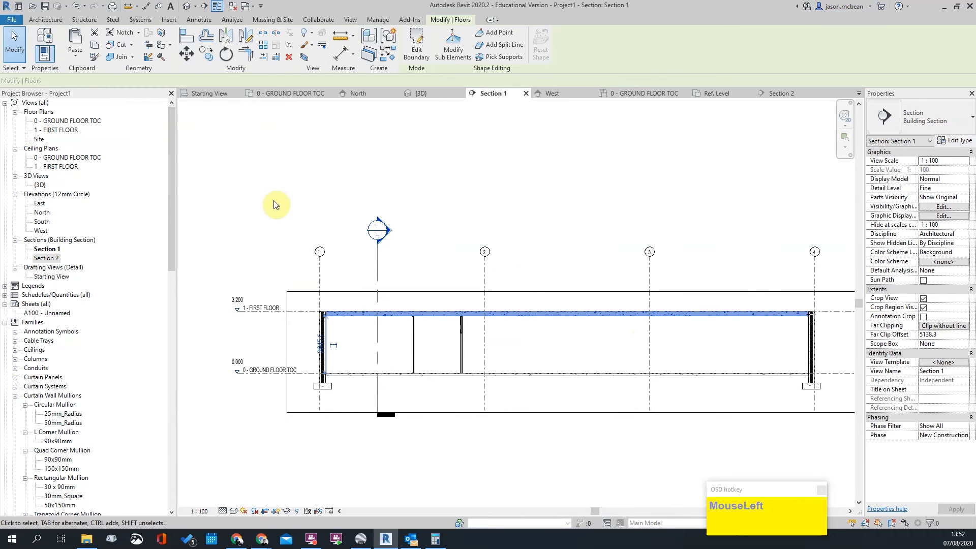
double_click(51, 129)
click(479, 322)
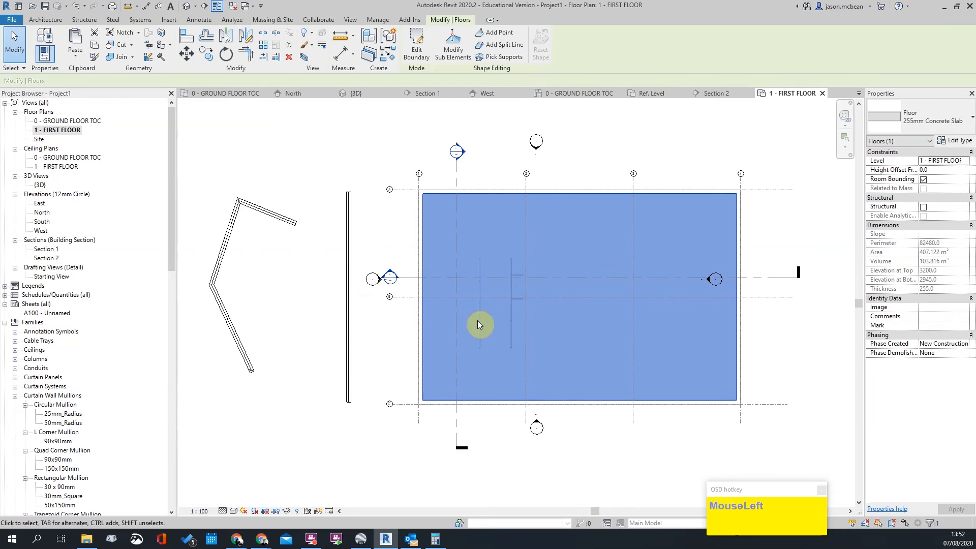
click(428, 46)
scroll(721, 224, up, 3)
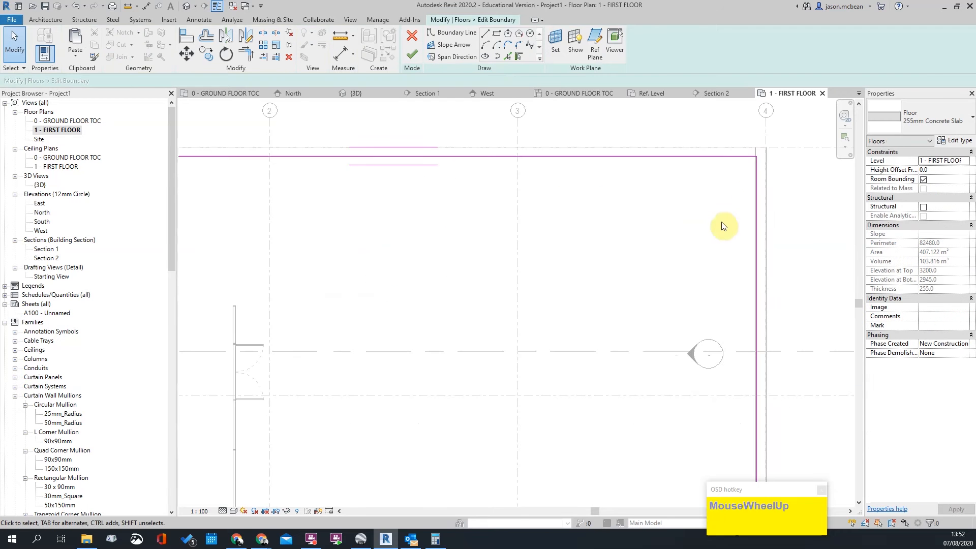
drag(527, 251, 658, 395)
key(Escape)
click(411, 55)
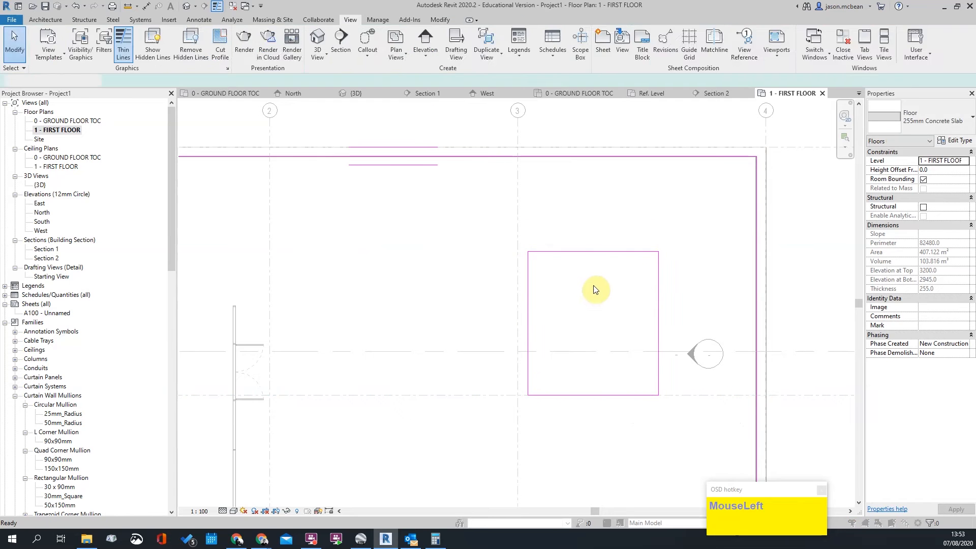
scroll(595, 287, down, 3)
click(558, 283)
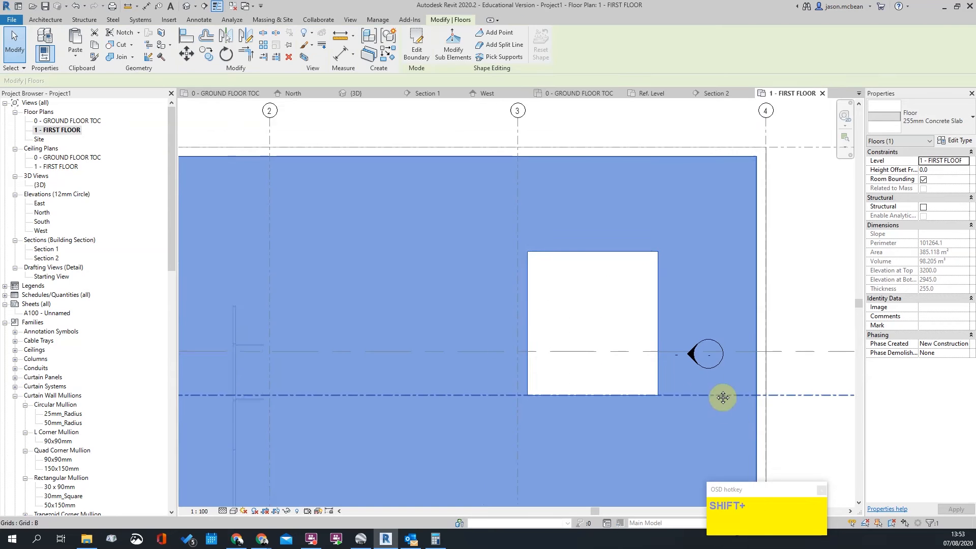
shift+middle_drag(736, 420, 638, 279)
scroll(648, 325, down, 4)
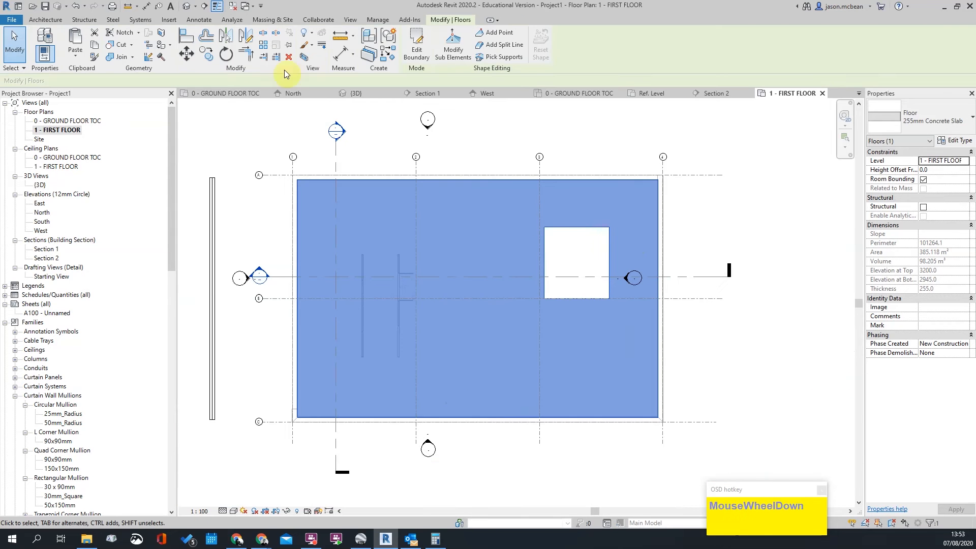
Examine the first-floor slab and its rectangular opening in the default 3D view.
click(186, 6)
shift+middle_drag(571, 359, 629, 331)
scroll(588, 224, up, 5)
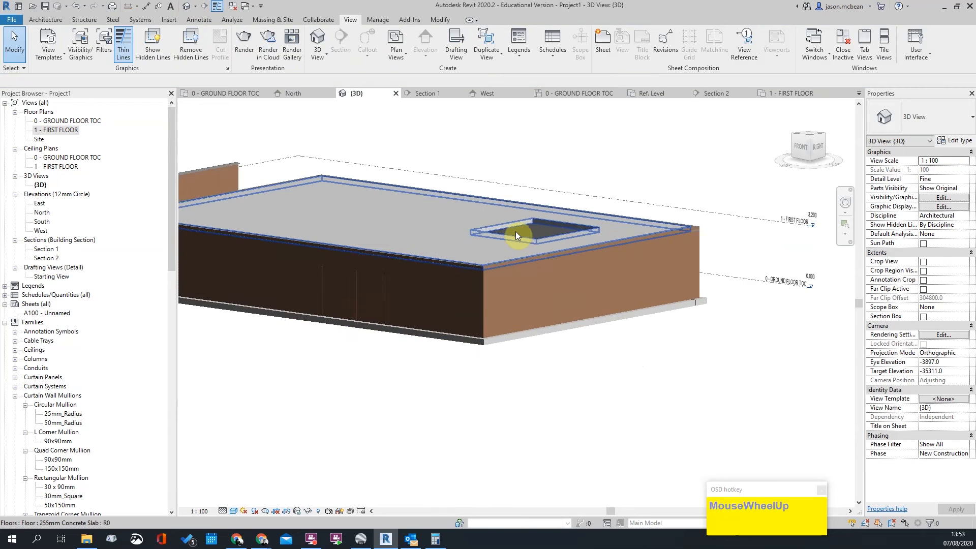
click(524, 238)
shift+middle_drag(571, 242, 527, 244)
key(Escape)
click(542, 279)
key(Escape)
scroll(629, 297, down, 3)
key(Escape)
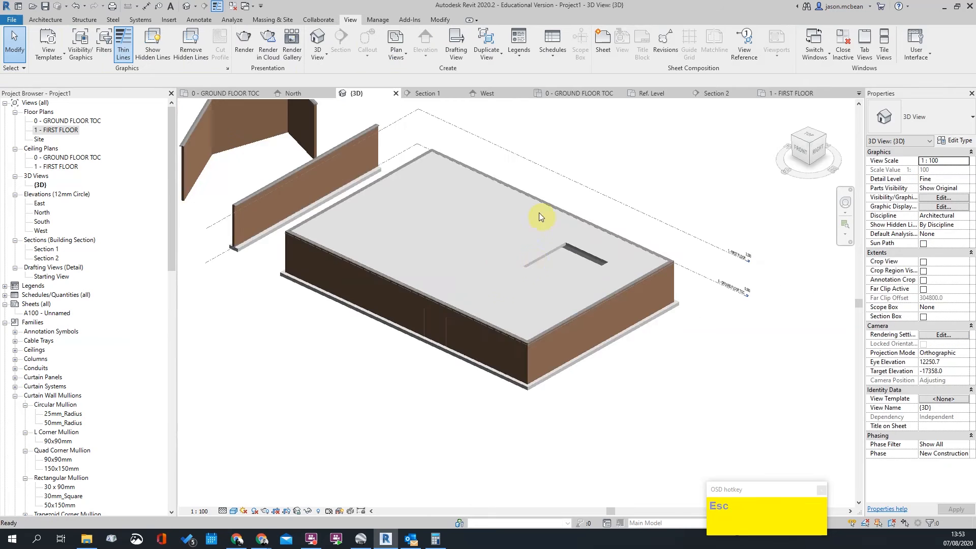
scroll(514, 262, down, 2)
scroll(492, 193, up, 2)
key(Escape)
click(557, 300)
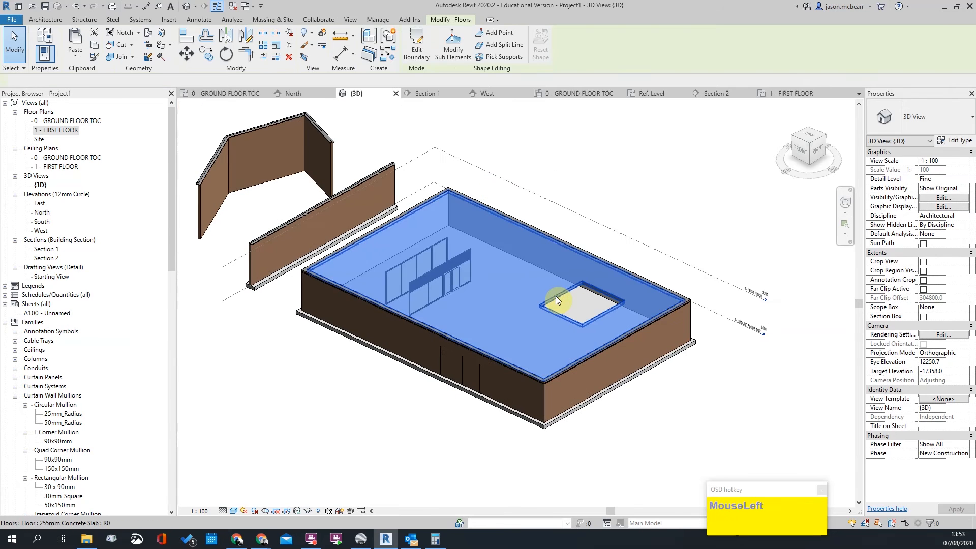
scroll(327, 229, down, 2)
key(Escape)
scroll(447, 249, up, 1)
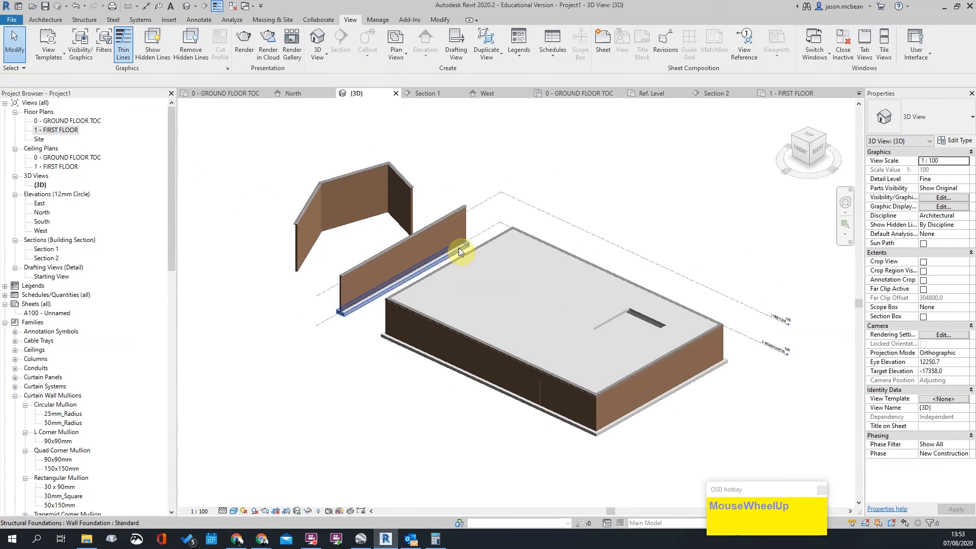
scroll(483, 269, up, 5)
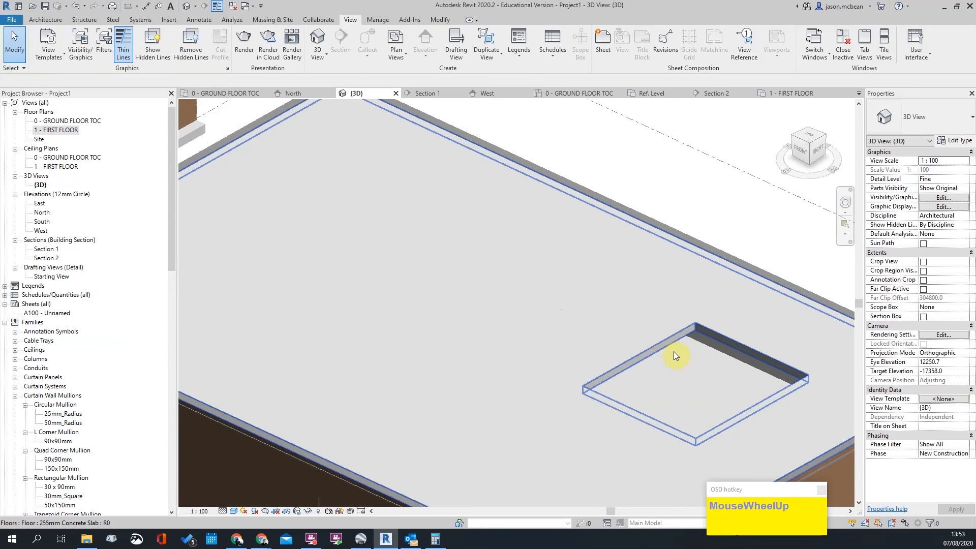
click(660, 343)
scroll(583, 323, down, 1)
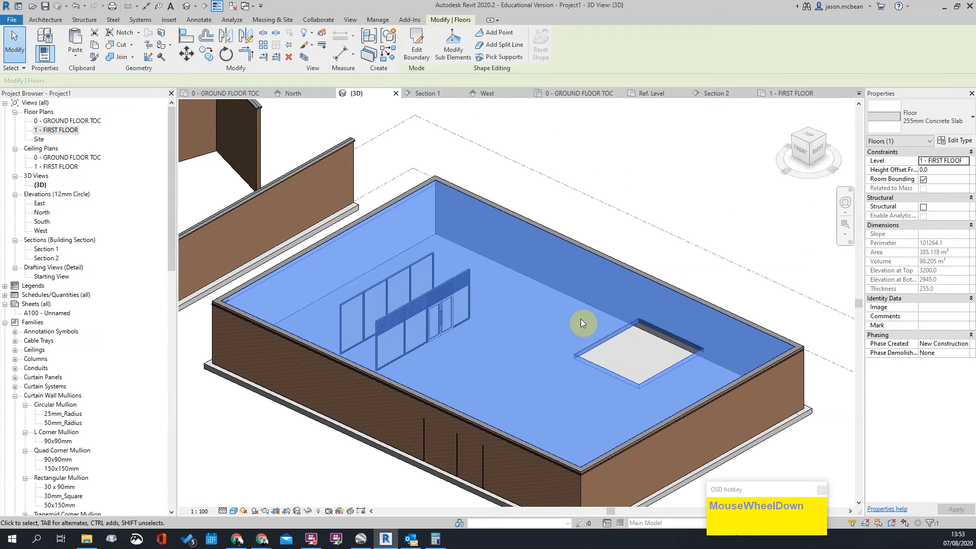
scroll(580, 318, down, 3)
key(Escape)
Modify the first-floor slab's sub-elements by raising its north-west corner point.
scroll(588, 327, up, 5)
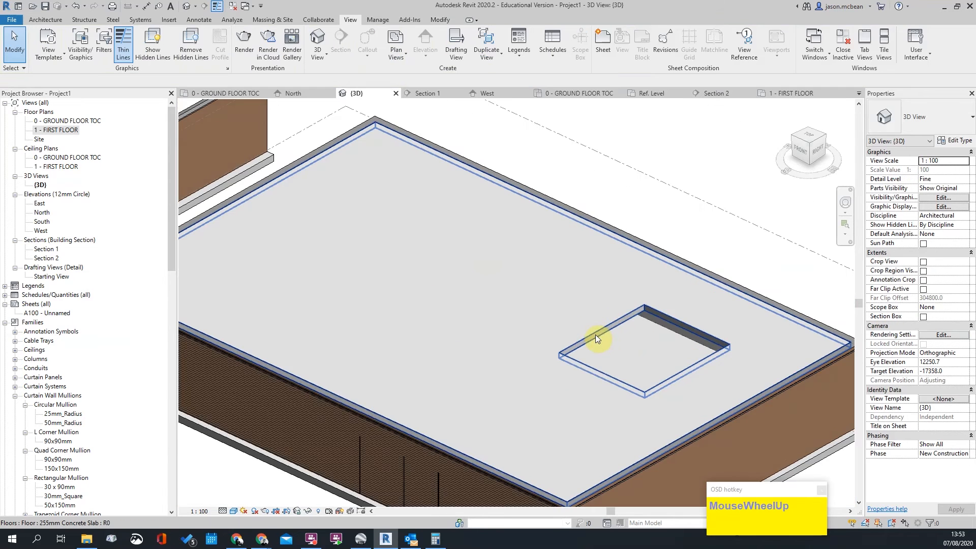
click(596, 335)
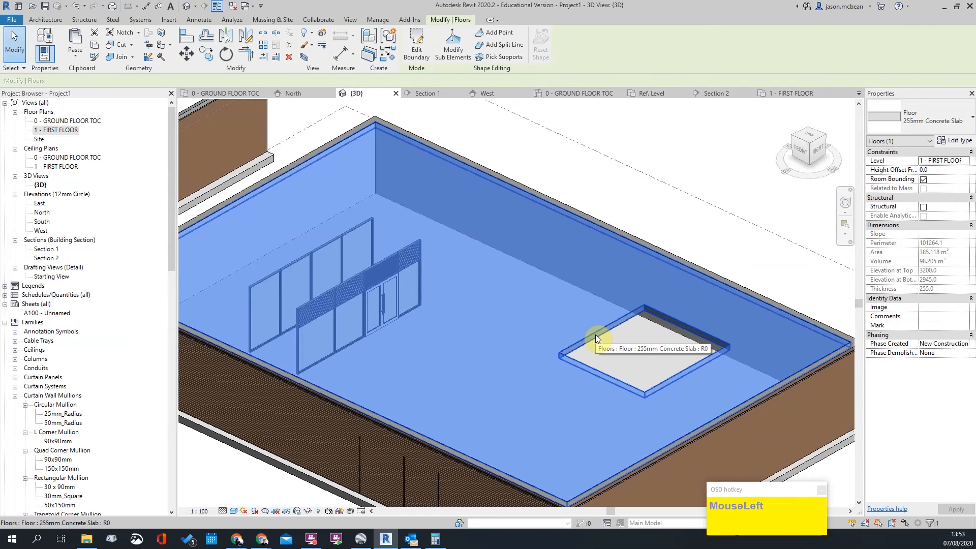
click(453, 45)
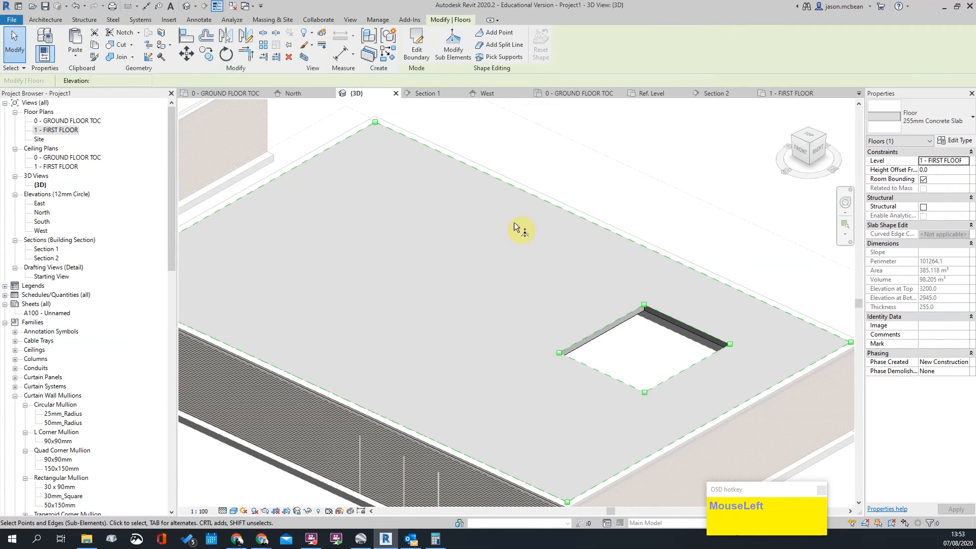
drag(374, 126, 376, 93)
key(Escape)
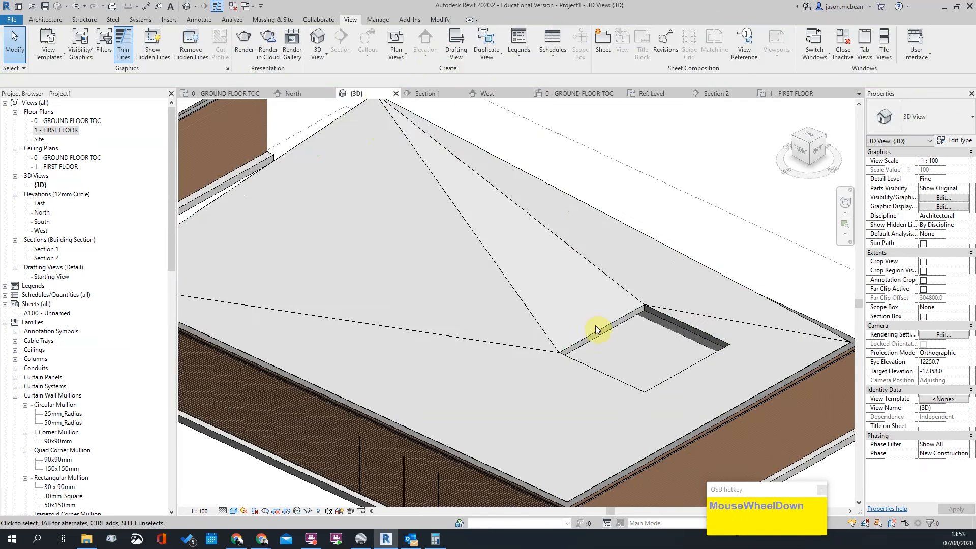
scroll(605, 289, down, 5)
shift+middle_drag(677, 333, 718, 247)
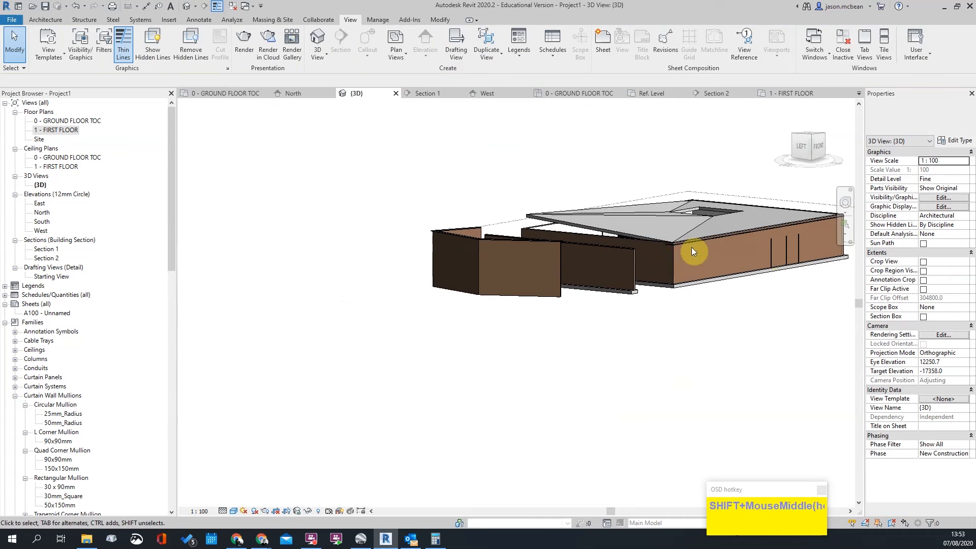
scroll(598, 233, up, 3)
click(592, 220)
key(Escape)
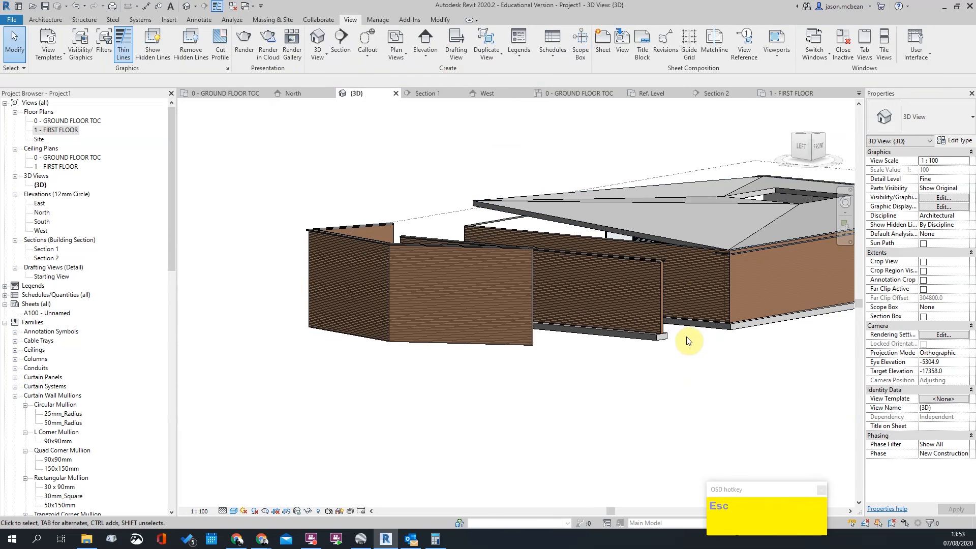
Reset the shape of the first-floor slab, removing its sub-element edits.
shift+middle_drag(693, 339, 667, 328)
scroll(727, 333, down, 2)
click(636, 286)
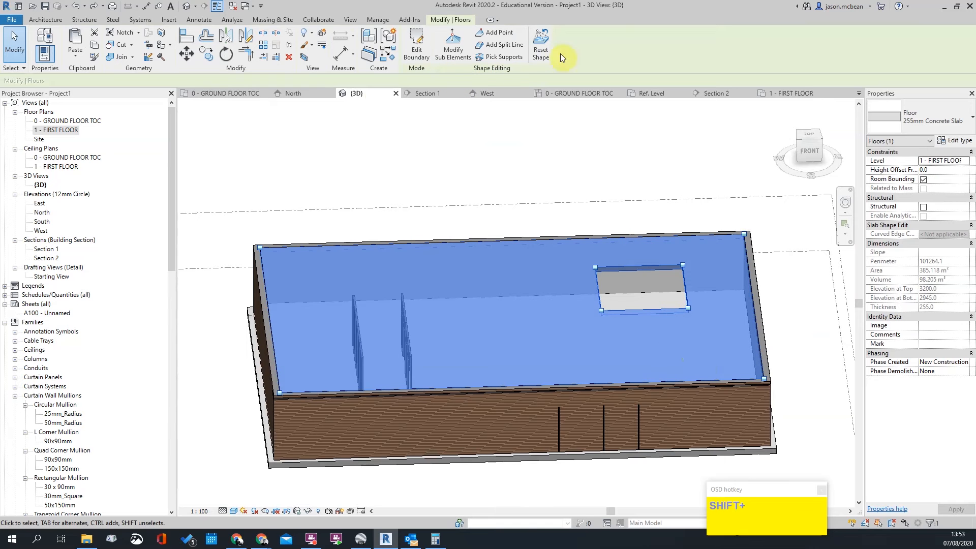
click(541, 45)
key(Escape)
click(657, 265)
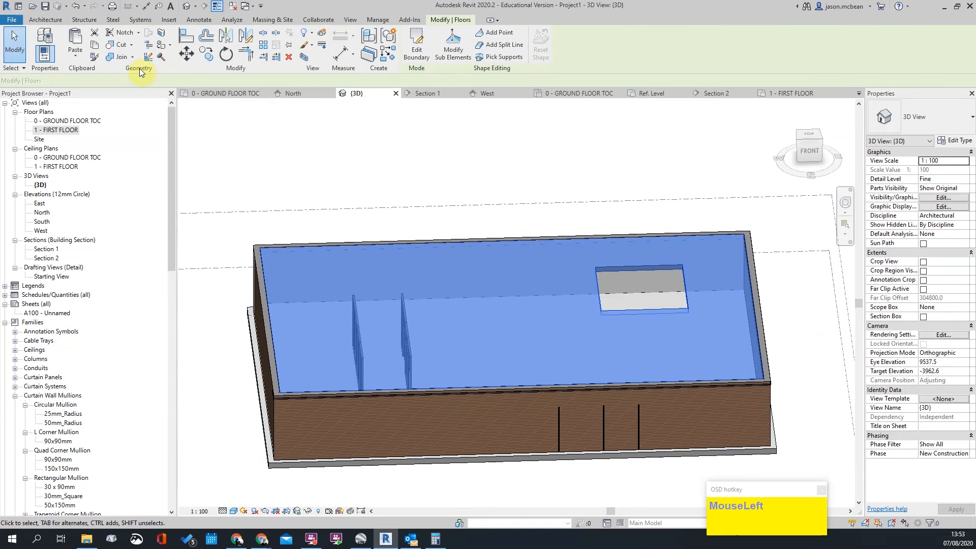
key(Escape)
Edit the first-floor slab's boundary and delete its outer perimeter lines, keeping the rectangular opening's sketch.
double_click(436, 276)
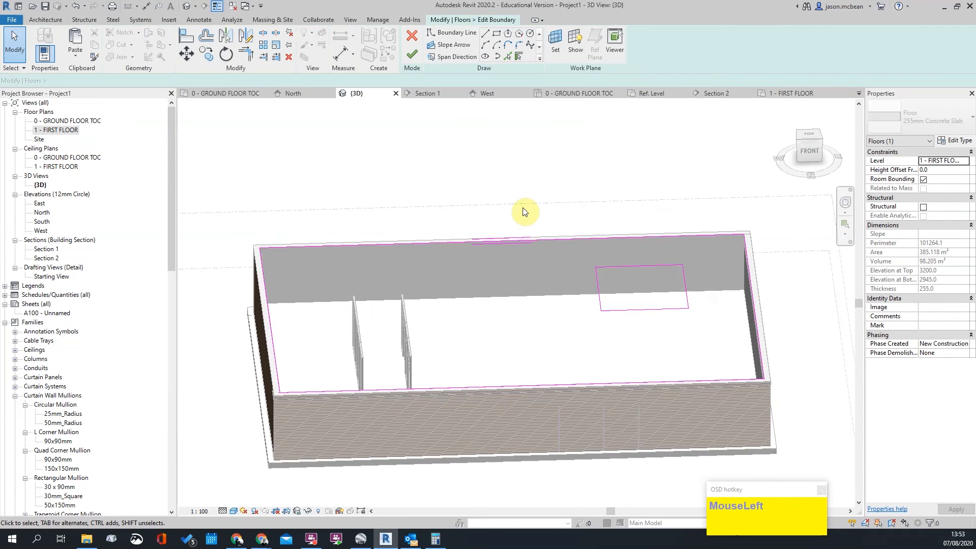
scroll(524, 211, down, 3)
click(378, 267)
click(306, 184)
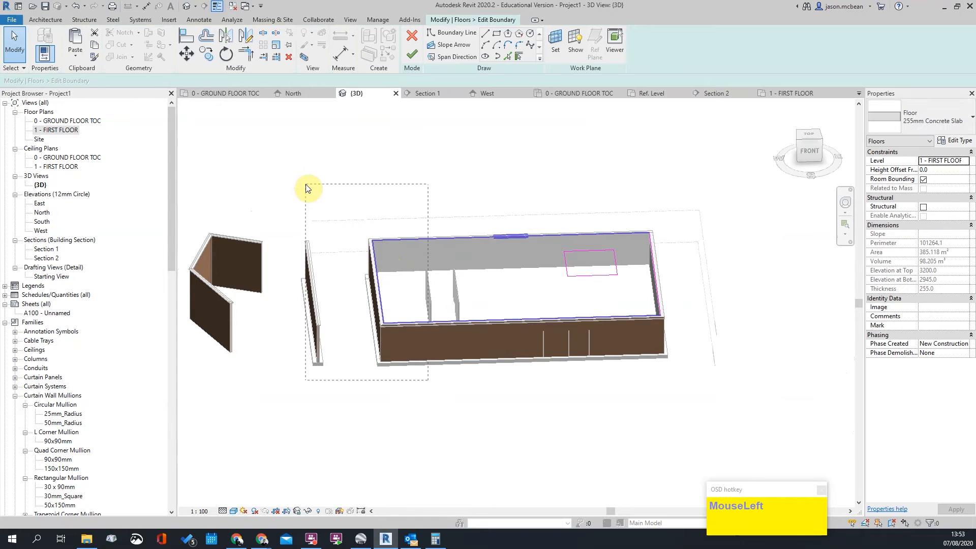
drag(644, 221, 644, 221)
key(Delete)
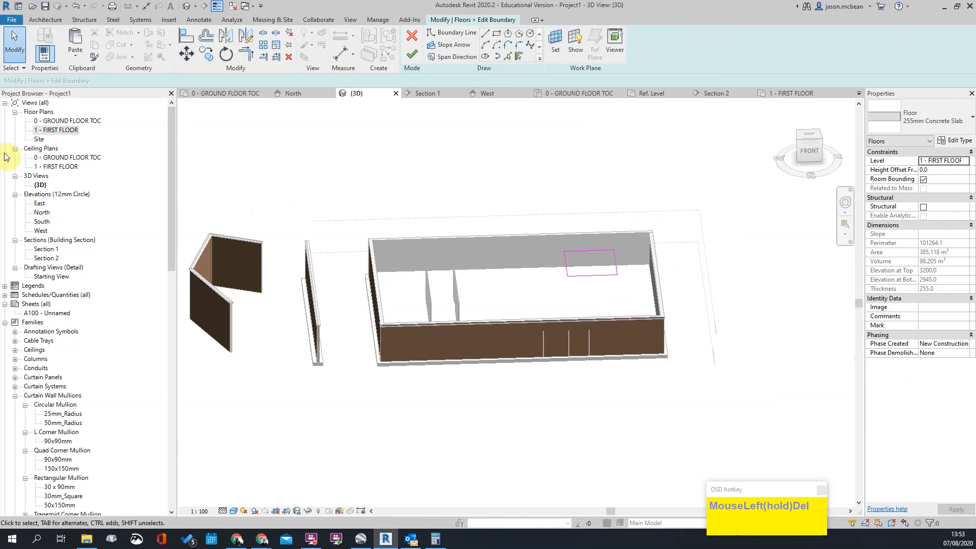
In the 0 - GROUND FLOOR TOC plan, pick slab boundary lines along the cavity side of the west and north walls' inner leaf.
double_click(56, 131)
scroll(257, 153, up, 2)
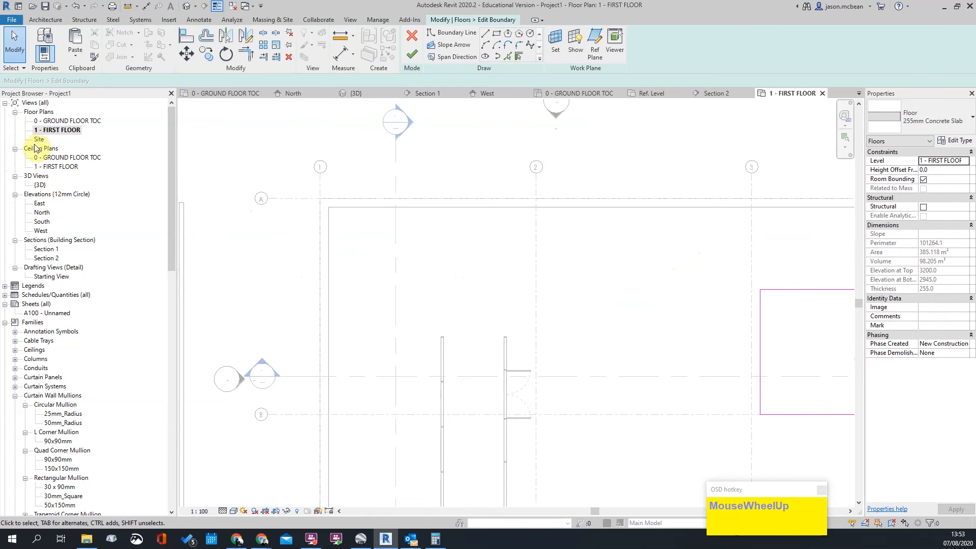
double_click(56, 121)
scroll(358, 209, up, 4)
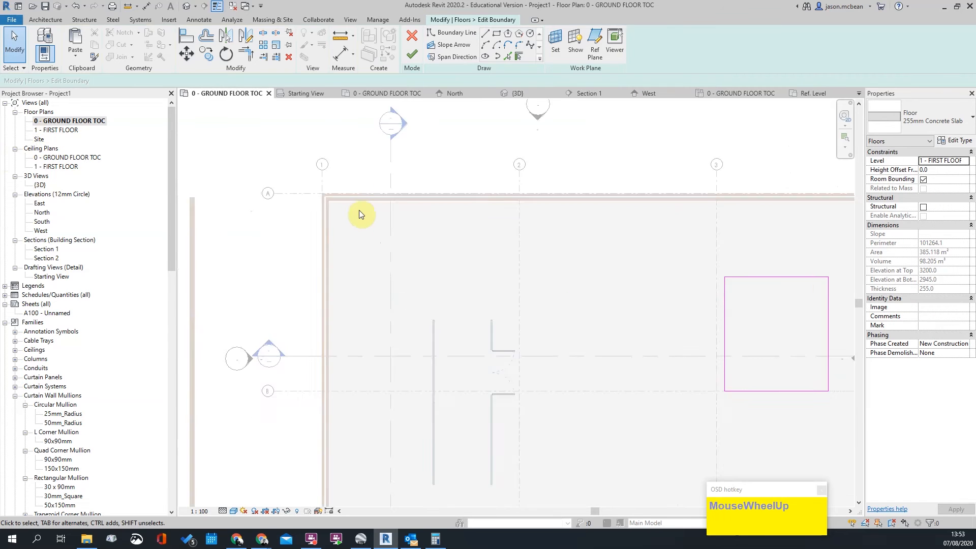
scroll(422, 110, up, 1)
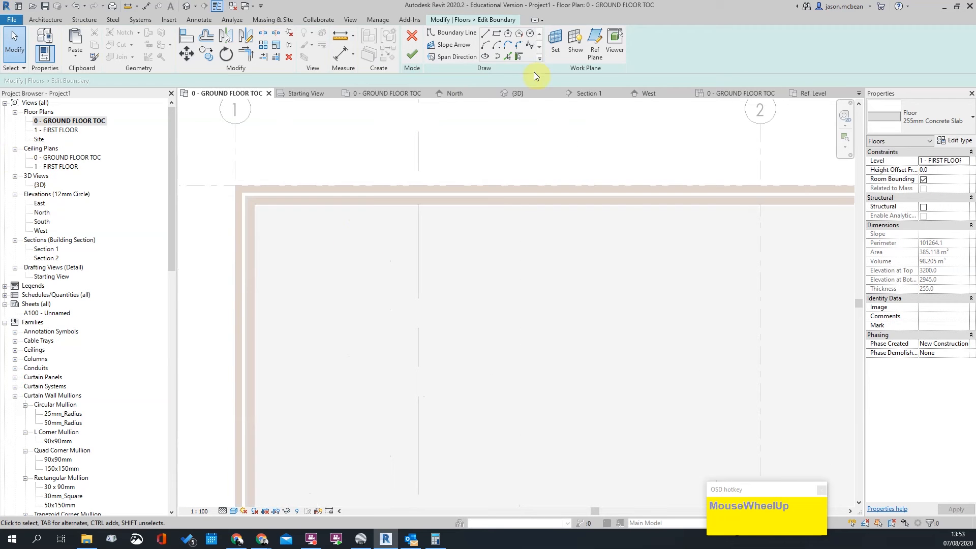
click(506, 57)
scroll(252, 208, up, 2)
key(Tab)
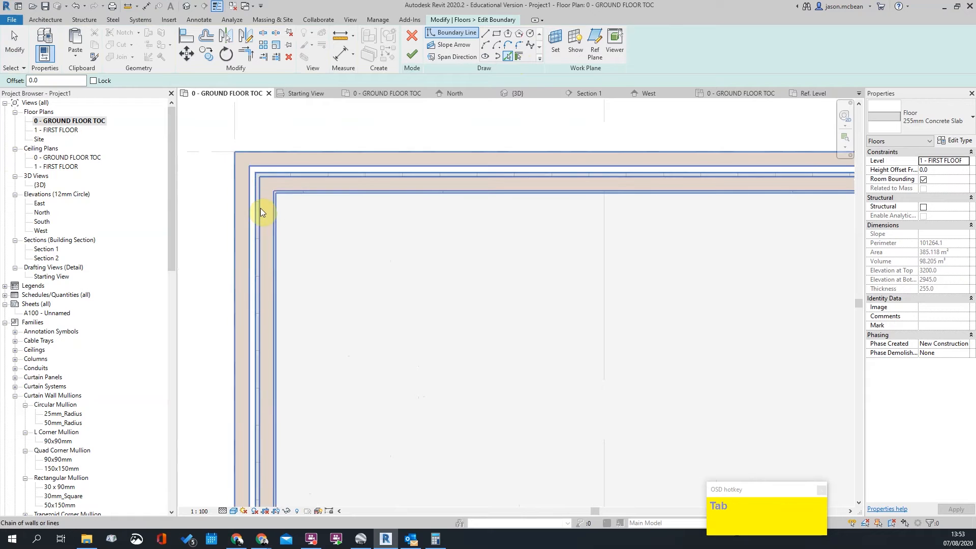
click(260, 209)
scroll(305, 183, down, 4)
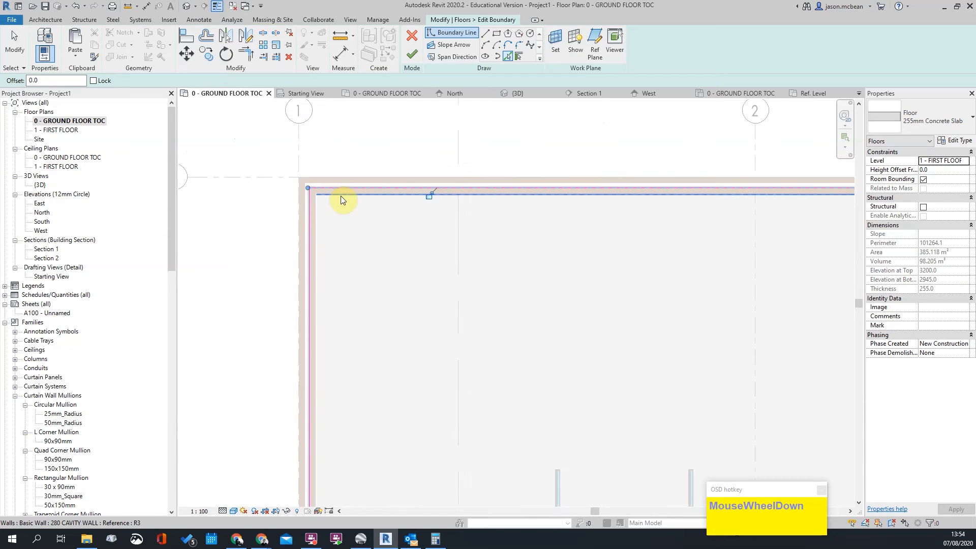
Pick slab boundary lines along the cavity side of the east and south walls' inner leaf.
middle_drag(711, 253, 401, 243)
scroll(703, 227, up, 5)
key(Tab)
key(Tab)
key(Tab)
click(670, 219)
scroll(700, 178, down, 2)
scroll(699, 419, up, 3)
middle_drag(678, 147, 691, 207)
scroll(682, 265, up, 3)
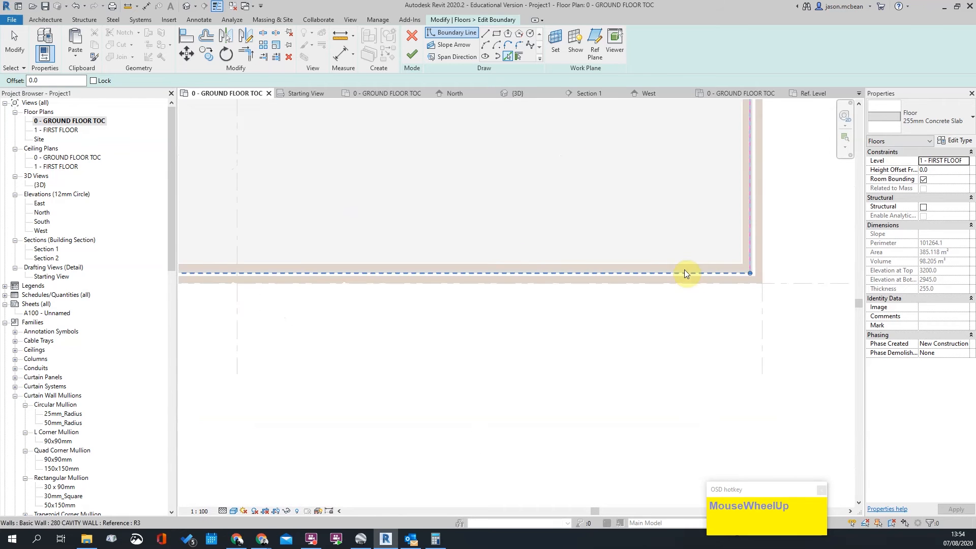
key(Tab)
click(685, 273)
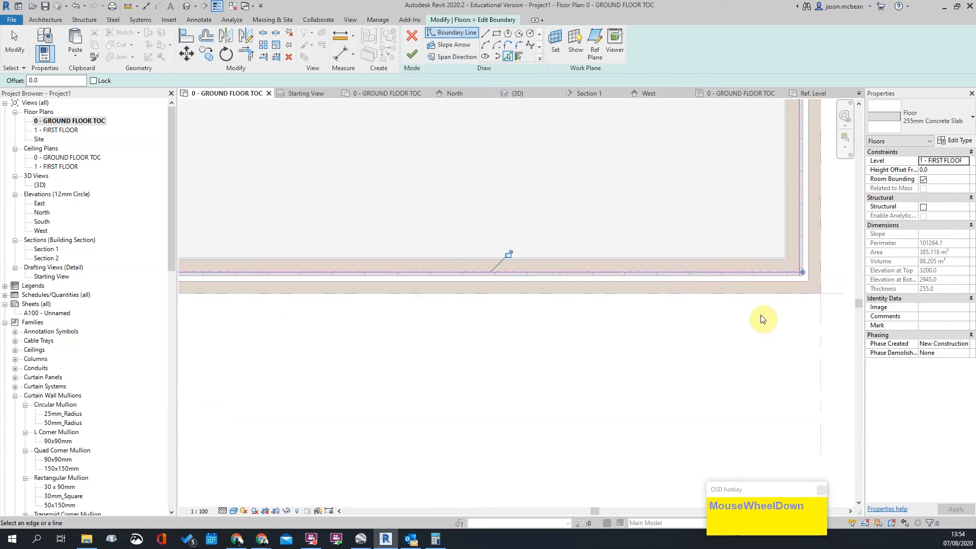
Trim the slab boundary lines to a corner at the south-west and south-east ends.
scroll(767, 325, down, 3)
scroll(349, 301, up, 4)
key(Escape)
key(t)
key(r)
key(space)
click(271, 309)
click(287, 331)
scroll(276, 350, down, 3)
click(753, 325)
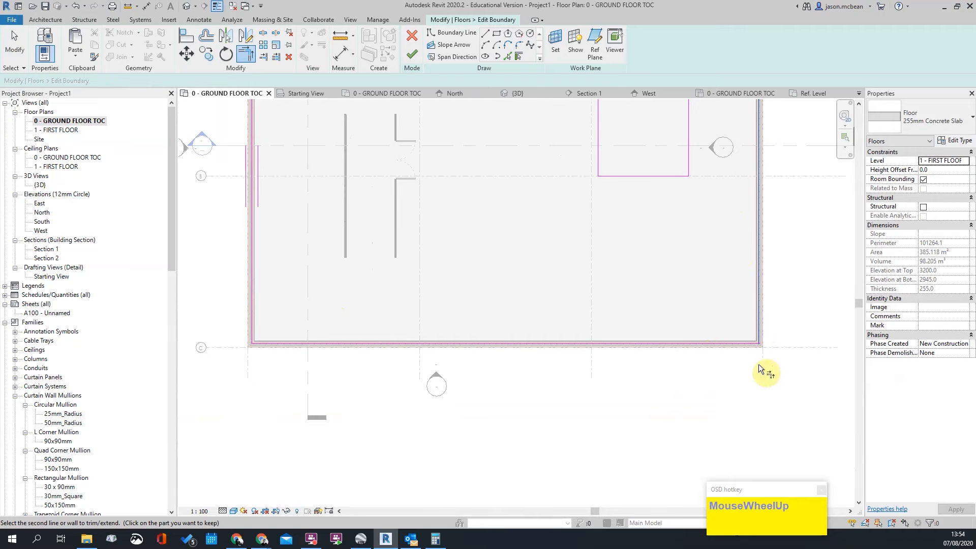
scroll(768, 364, up, 1)
click(737, 338)
Trim the slab boundary lines at the north-east and north-west corners and finish the boundary edit.
middle_drag(747, 150, 712, 436)
scroll(727, 194, up, 1)
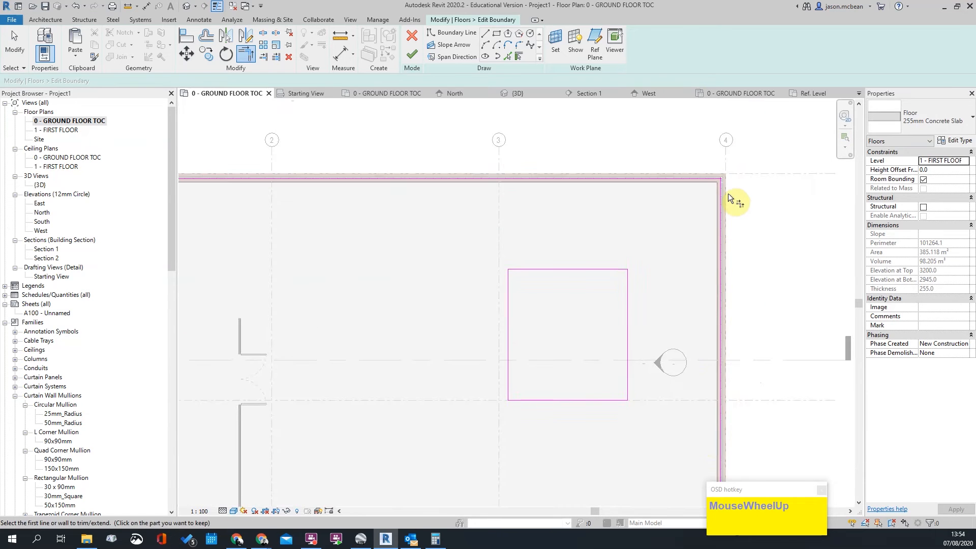
click(713, 175)
scroll(797, 207, down, 2)
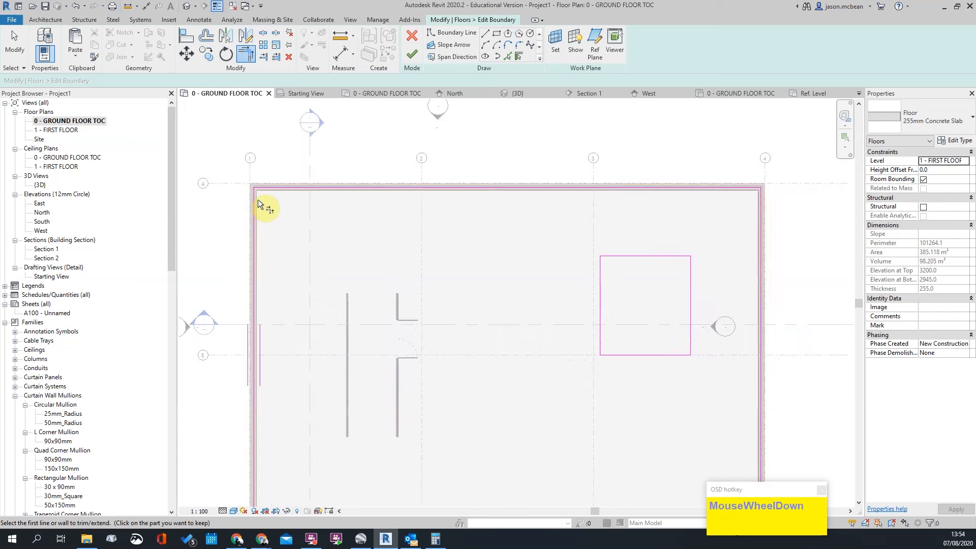
scroll(249, 190, up, 2)
click(248, 188)
click(254, 163)
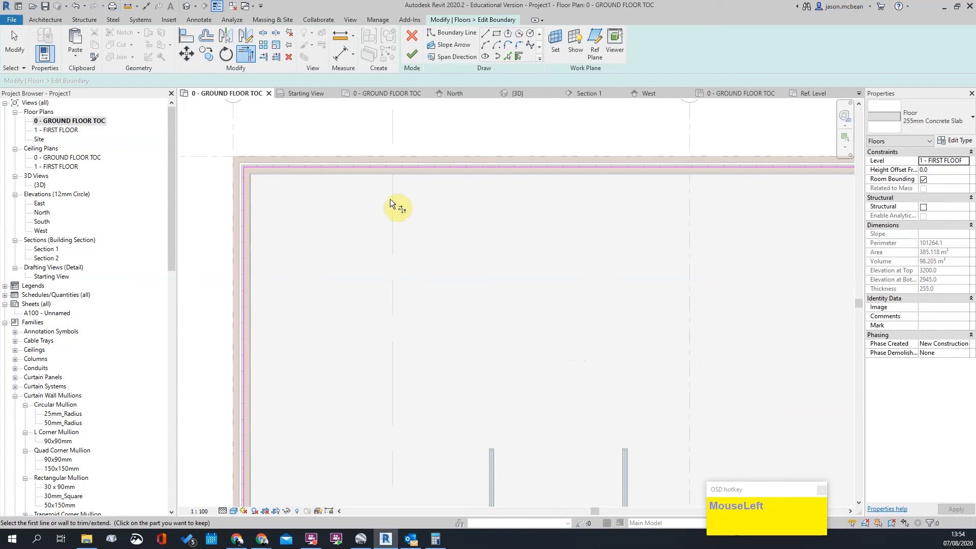
scroll(389, 201, down, 3)
click(412, 53)
key(Escape)
scroll(409, 203, down, 1)
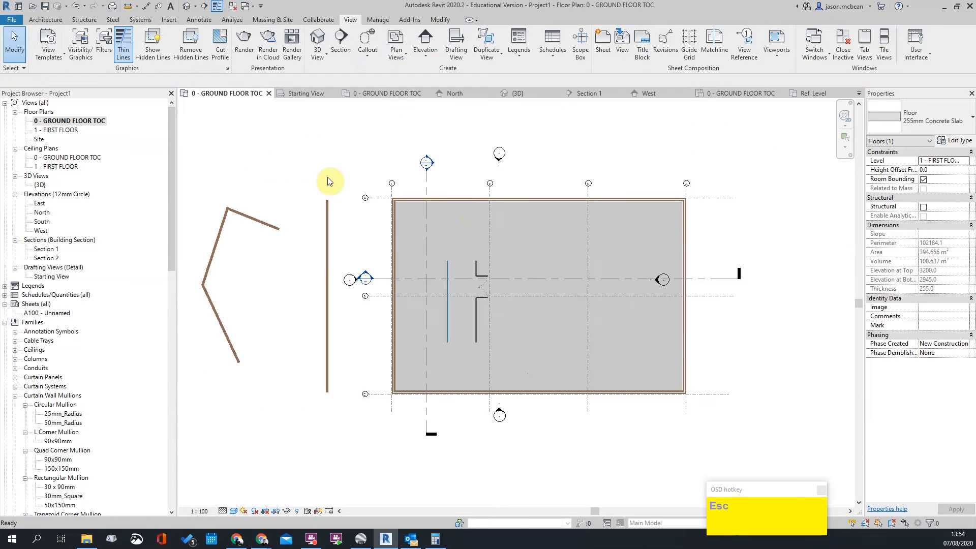
In the default 3D view, set the top offset of the four connected 280 CAVITY WALL walls to 2000.
click(187, 6)
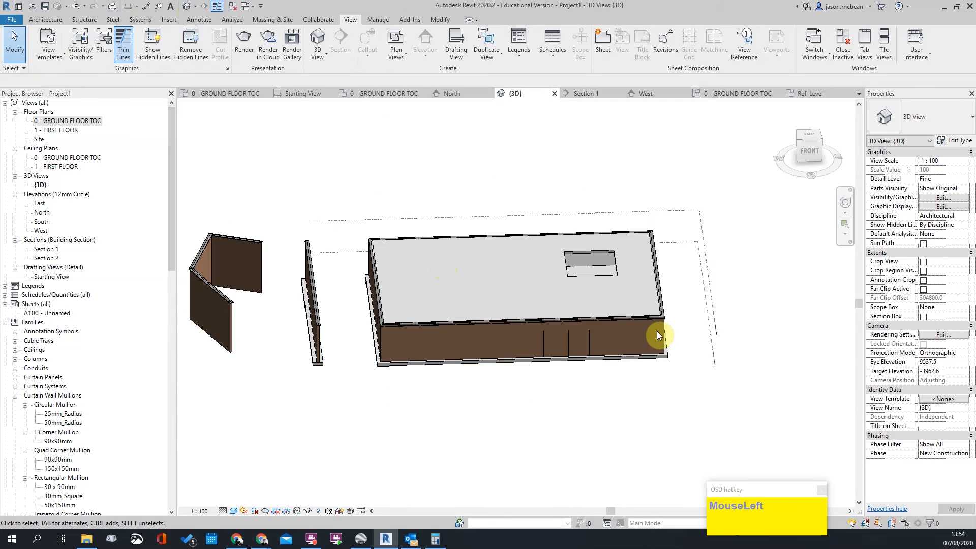
key(Tab)
click(658, 331)
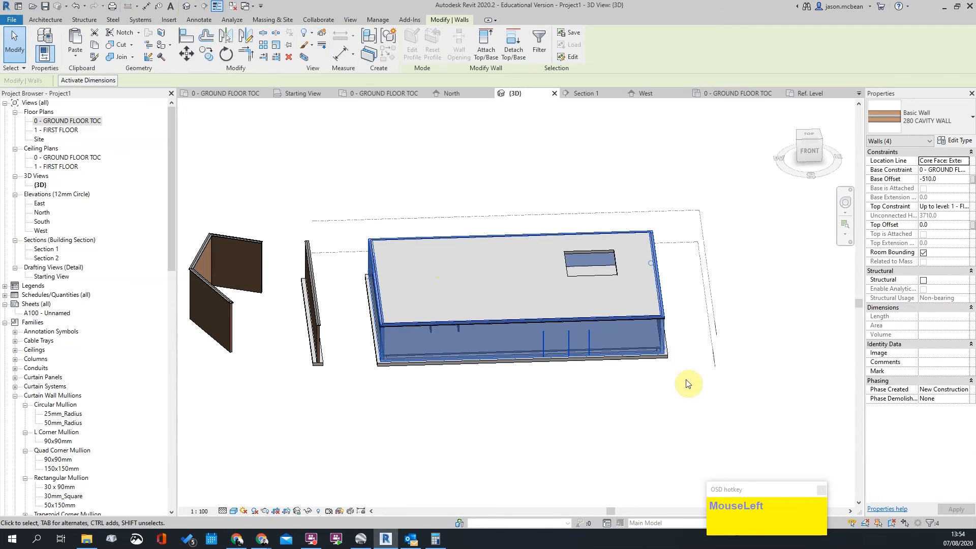
shift+middle_drag(687, 368, 643, 388)
click(952, 226)
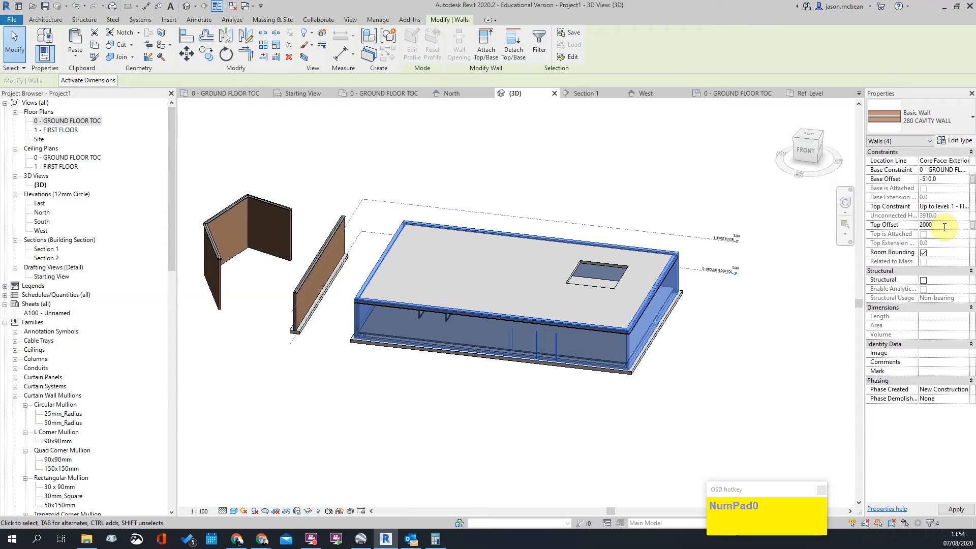
click(388, 218)
key(Escape)
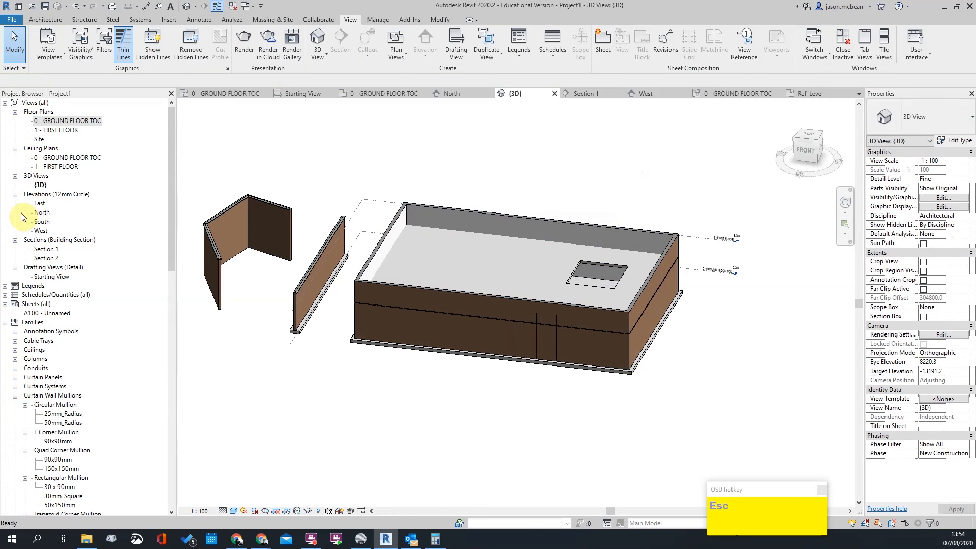
In the South elevation, copy the 1 - FIRST FLOOR level upward to an elevation of about 5.2 m.
double_click(42, 222)
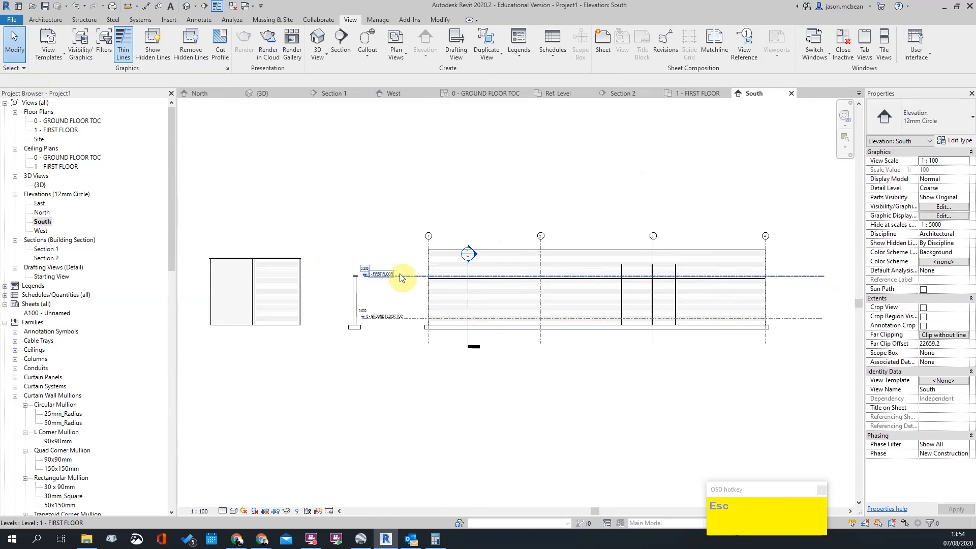
click(417, 280)
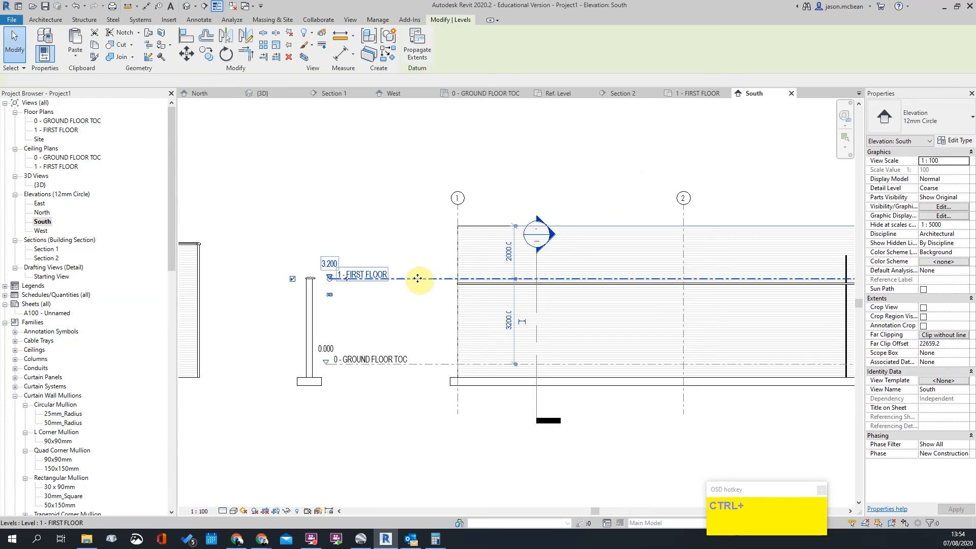
click(420, 156)
middle_drag(384, 288, 358, 292)
click(392, 286)
ctrl+drag(390, 284, 389, 232)
scroll(337, 257, up, 2)
key(Escape)
scroll(272, 388, up, 2)
key(Escape)
scroll(234, 387, up, 2)
scroll(277, 214, down, 3)
key(Escape)
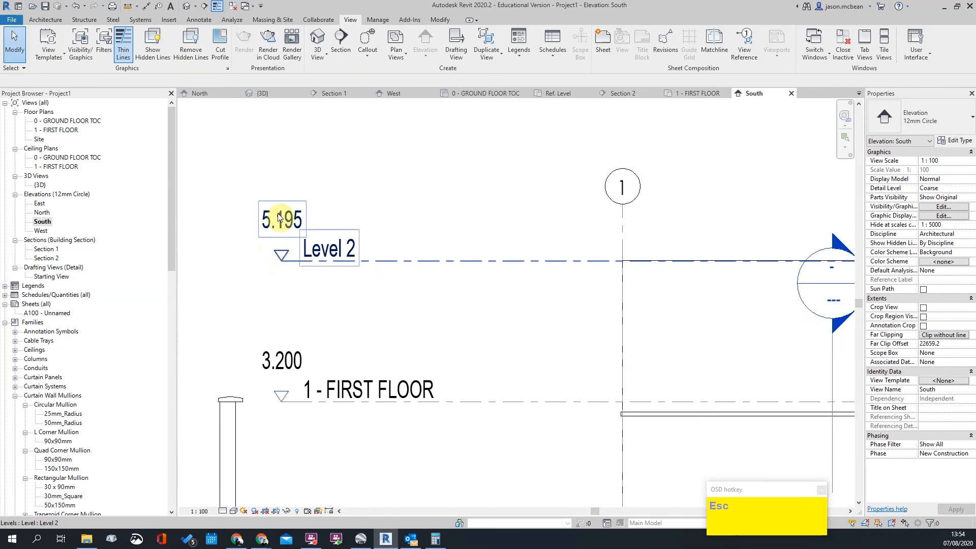
Set the copied level's height above 1 - FIRST FLOOR to 3200 mm.
click(277, 249)
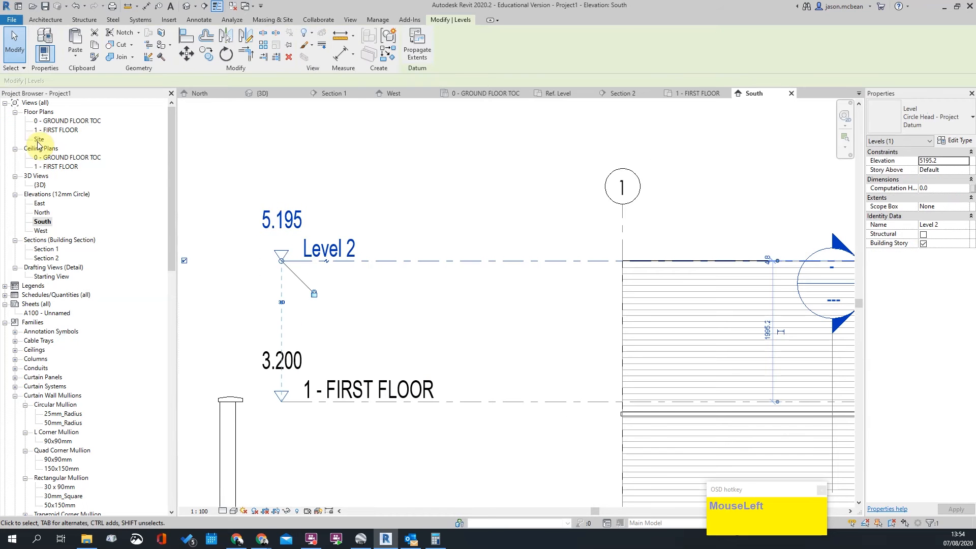
key(Escape)
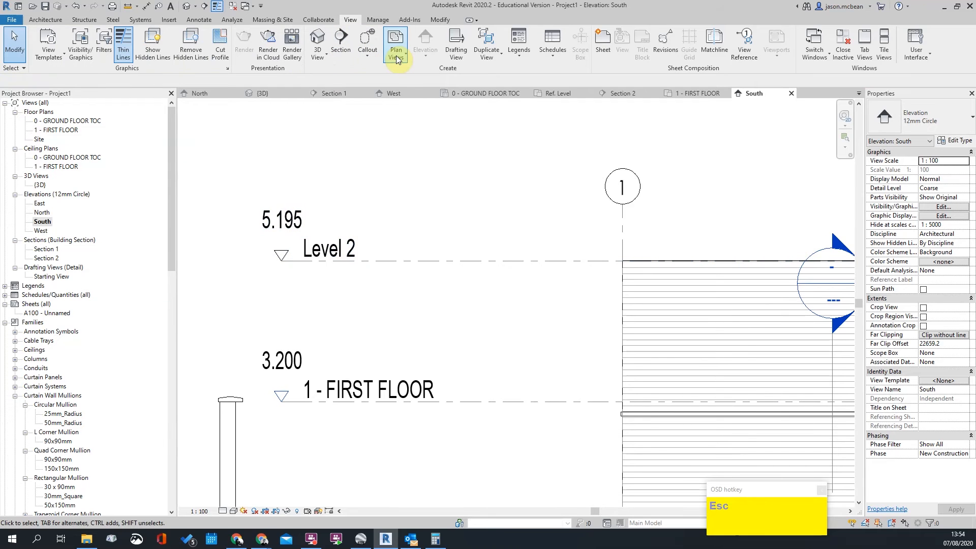
click(396, 57)
scroll(392, 234, down, 3)
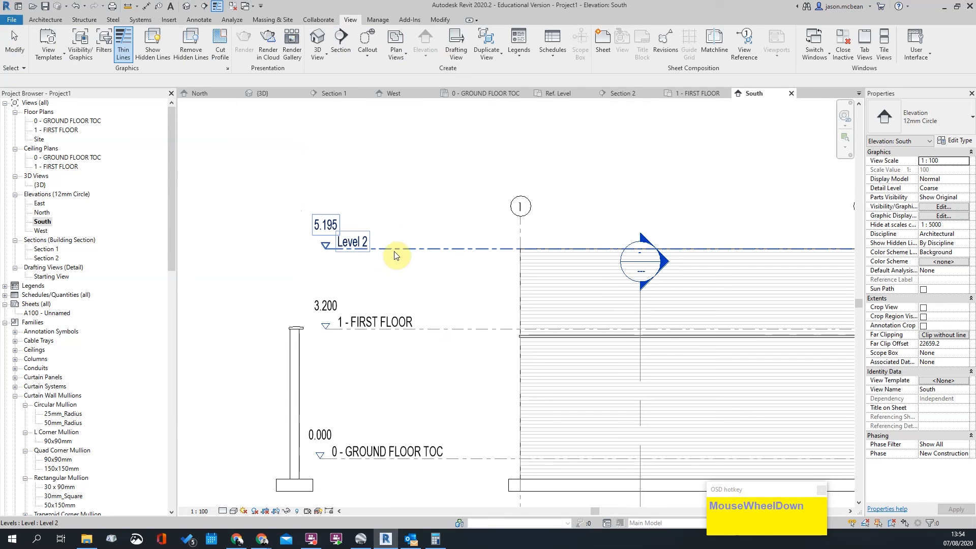
click(351, 251)
click(601, 288)
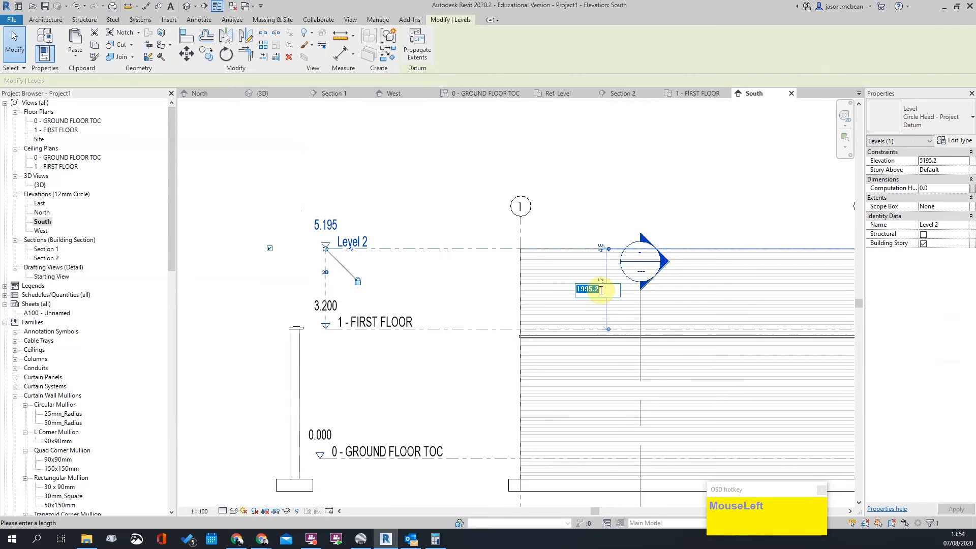
key(Return)
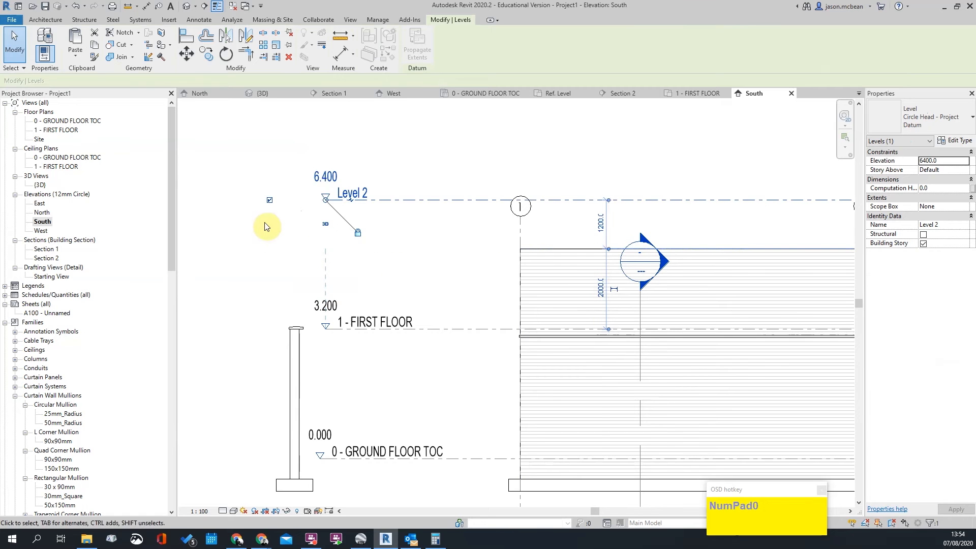
scroll(407, 239, down, 2)
key(Escape)
click(276, 209)
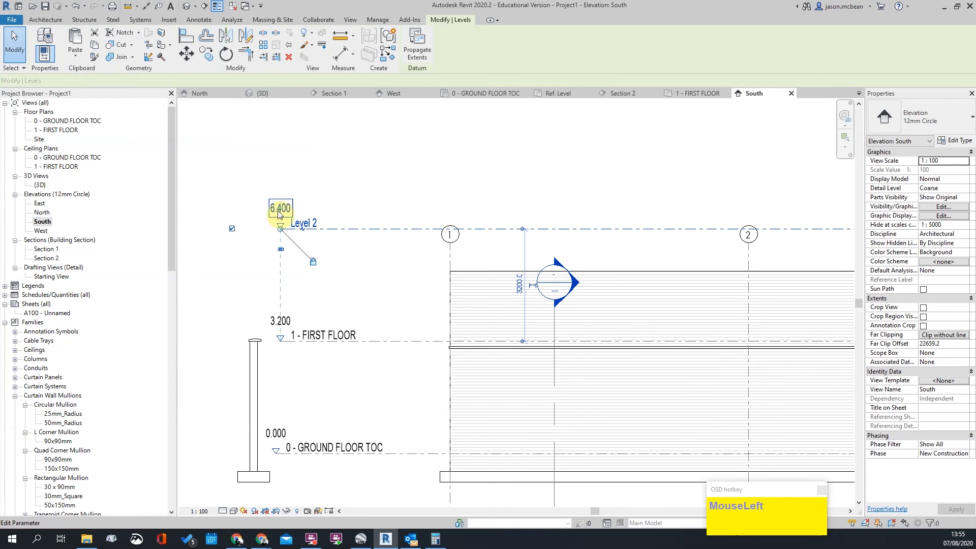
click(276, 209)
key(Escape)
key(Escape)
click(345, 229)
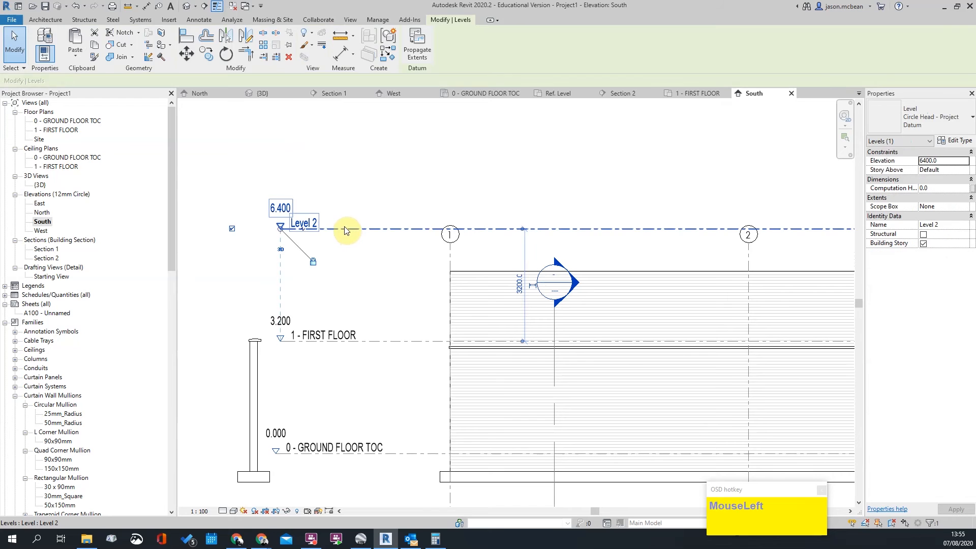
key(Escape)
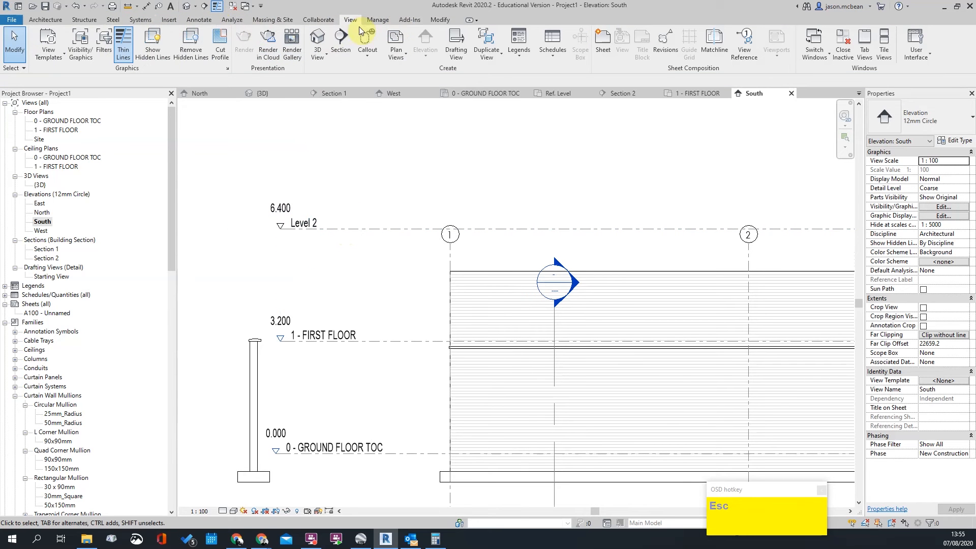
Create a floor plan view for Level 2, with existing views excluded from duplication.
click(404, 59)
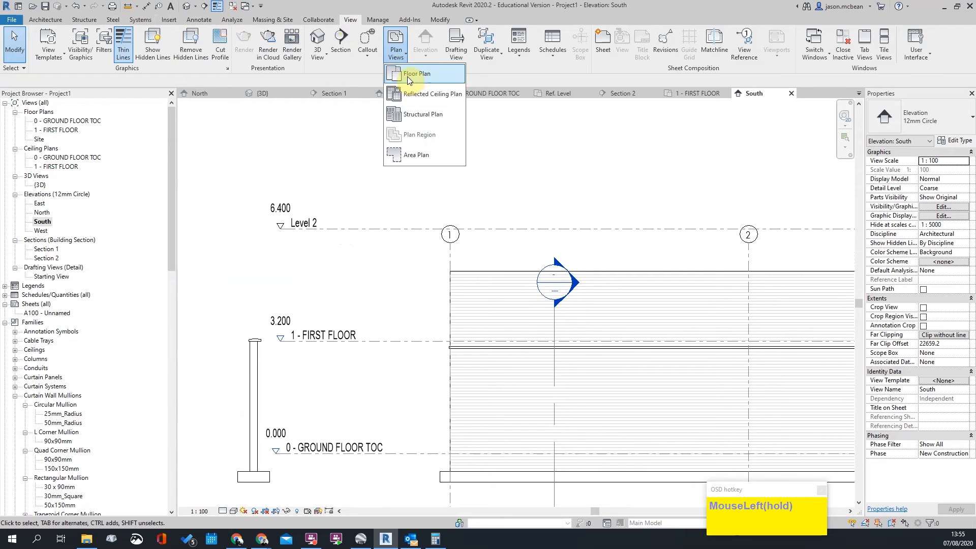
click(409, 80)
click(427, 349)
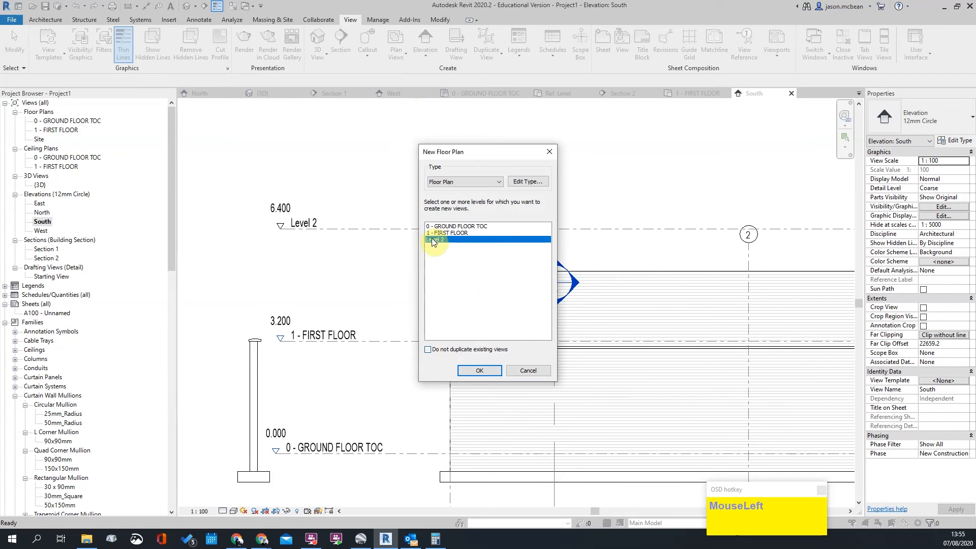
click(426, 349)
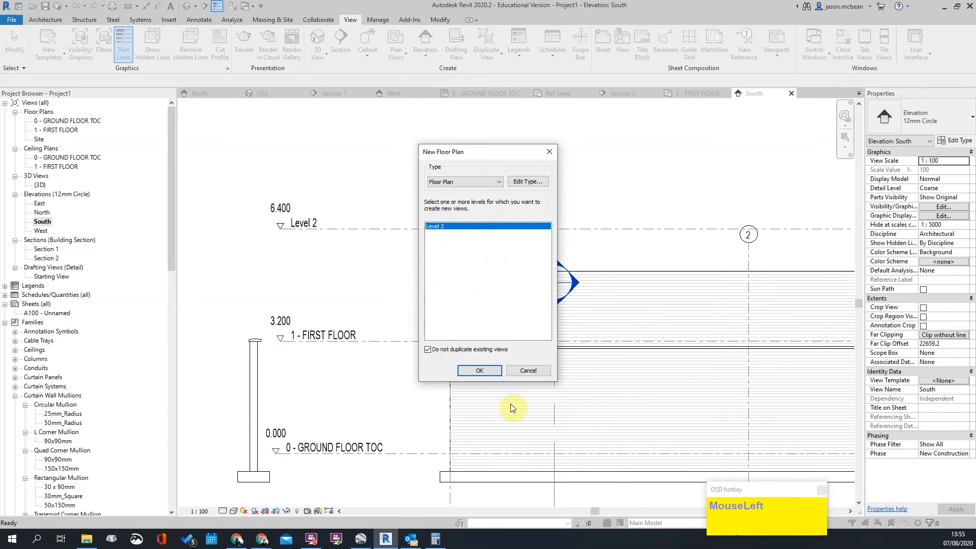
click(481, 371)
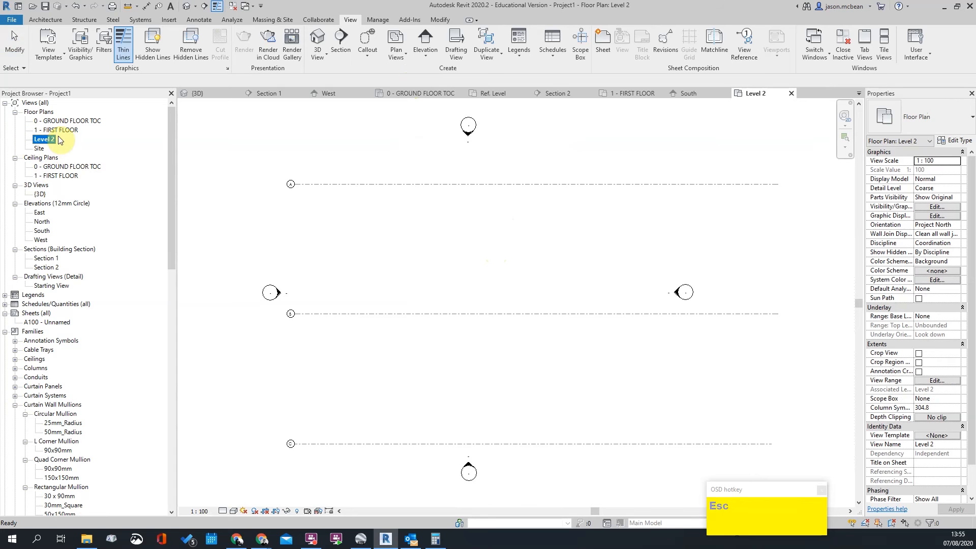
In Section 2, constrain the tops of the connected 280 CAVITY WALL walls to Level 2 with zero top offset.
double_click(60, 130)
scroll(183, 151, down, 2)
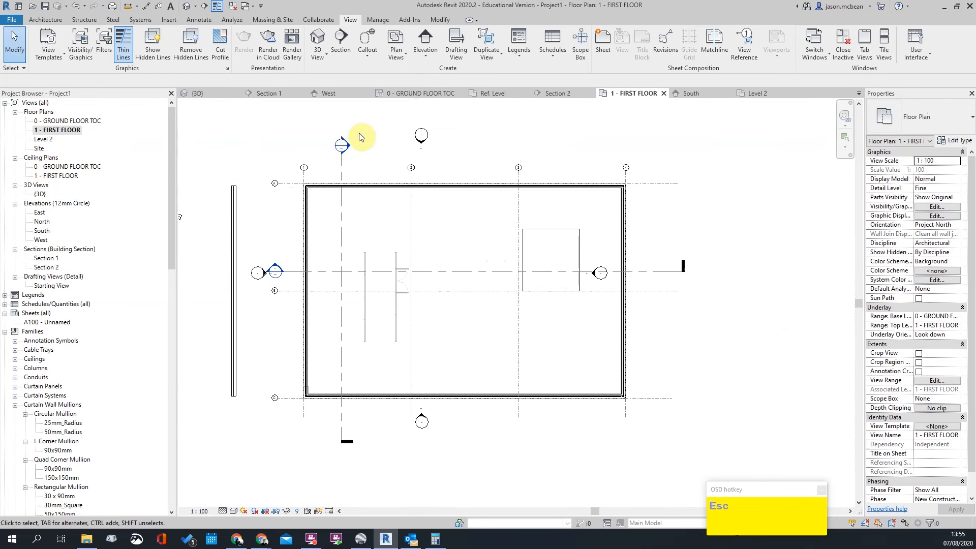
double_click(350, 150)
scroll(249, 221, down, 2)
click(268, 215)
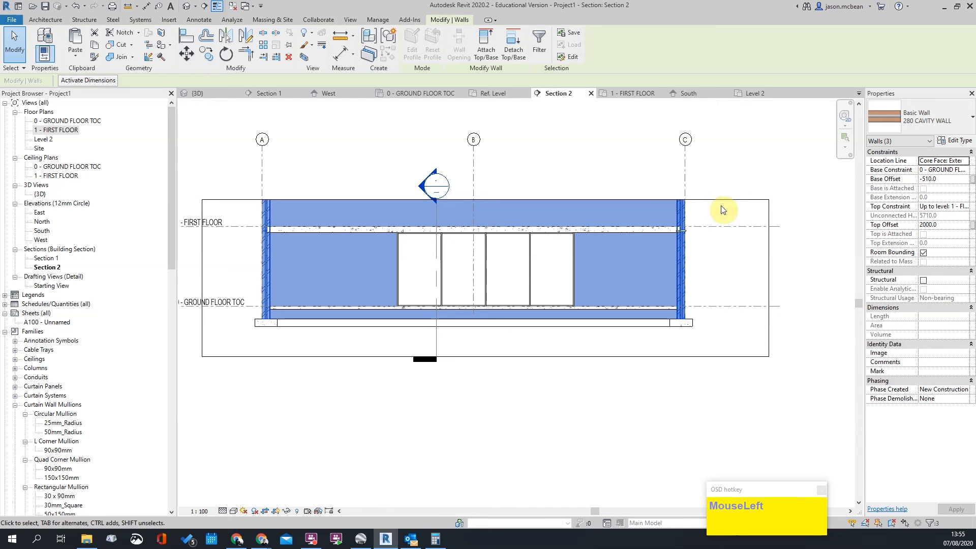
click(968, 207)
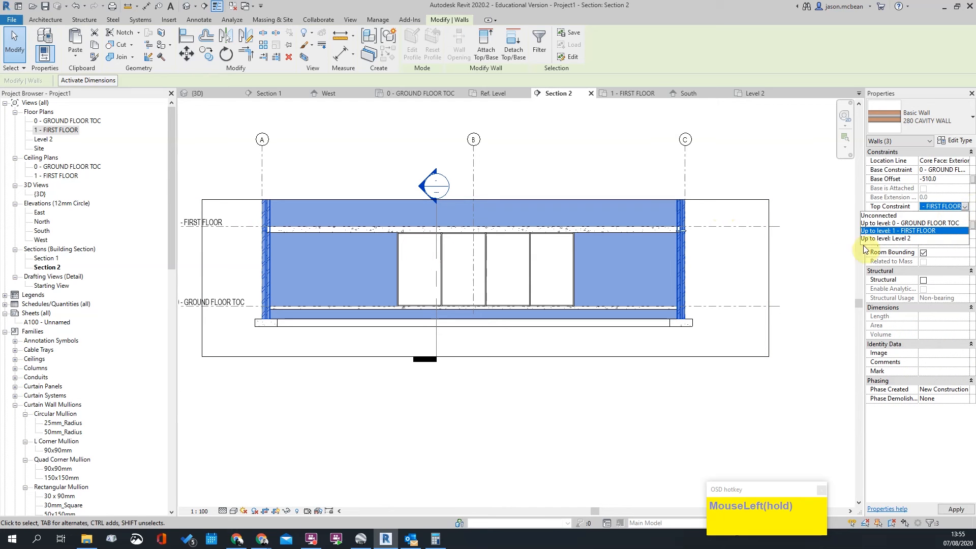
click(892, 238)
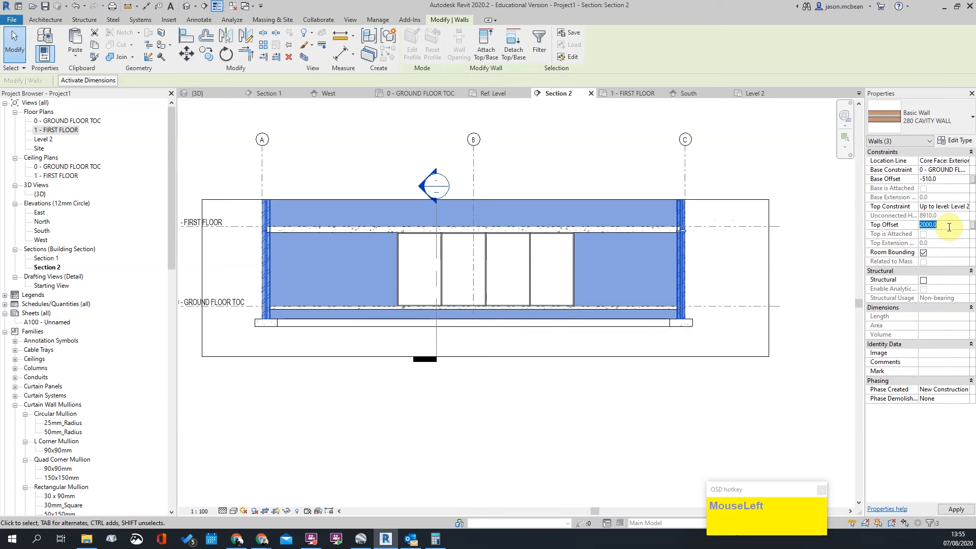
key(Escape)
Extend the upper edge of Section 2's crop region above Level 2.
click(717, 199)
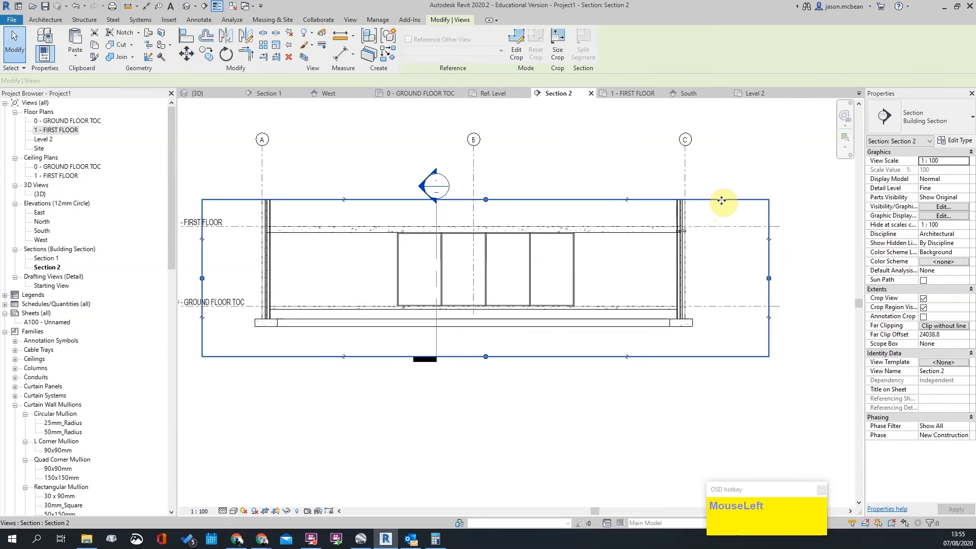
drag(484, 204, 511, 156)
middle_drag(512, 155, 516, 187)
key(Escape)
click(511, 220)
drag(510, 195, 510, 120)
key(Escape)
Delete the wall sweep crossing the grid C cavity wall at the first-floor slab.
scroll(544, 278, up, 3)
scroll(801, 257, up, 5)
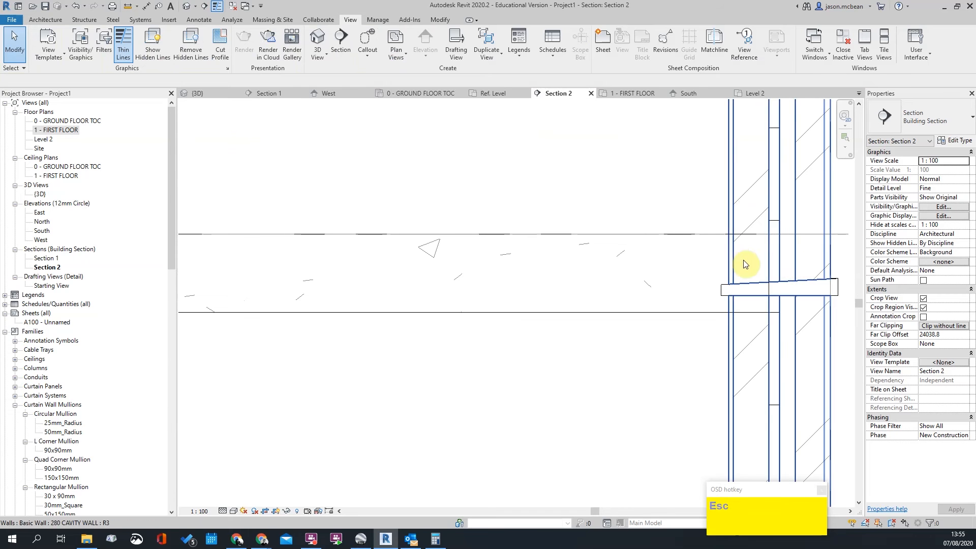
click(777, 287)
scroll(777, 286, down, 3)
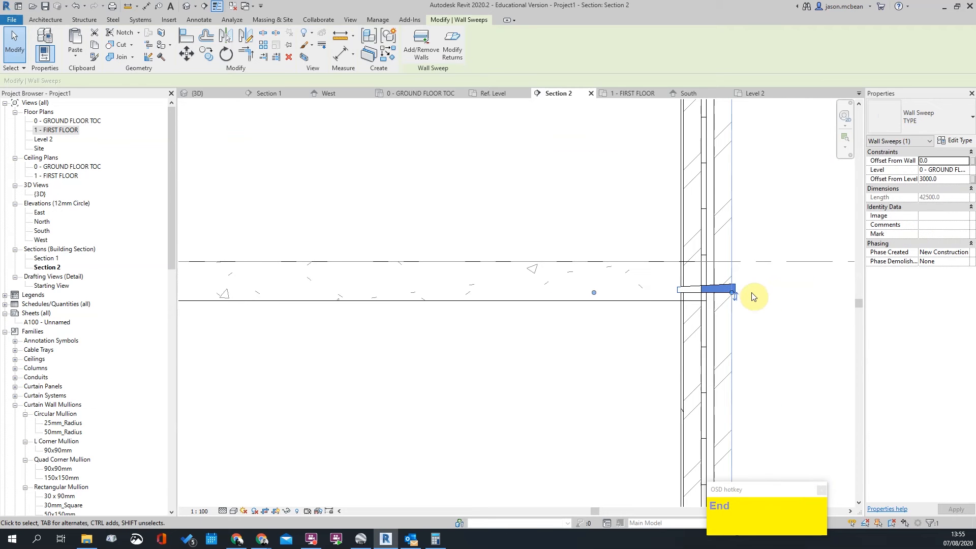
key(Escape)
scroll(660, 255, up, 3)
key(Escape)
middle_drag(552, 307, 525, 331)
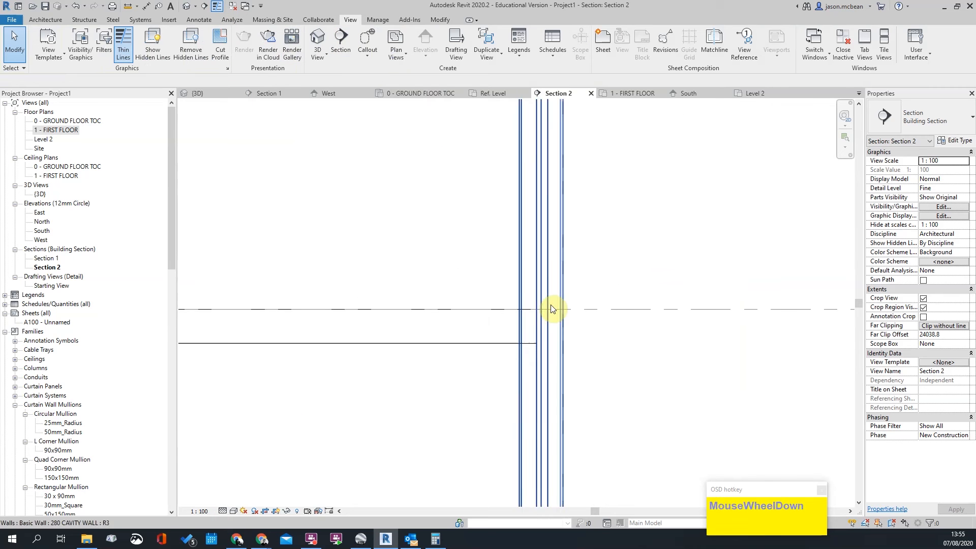
Join the geometry of the first-floor concrete slab with the cavity wall at grid C.
click(486, 359)
key(Escape)
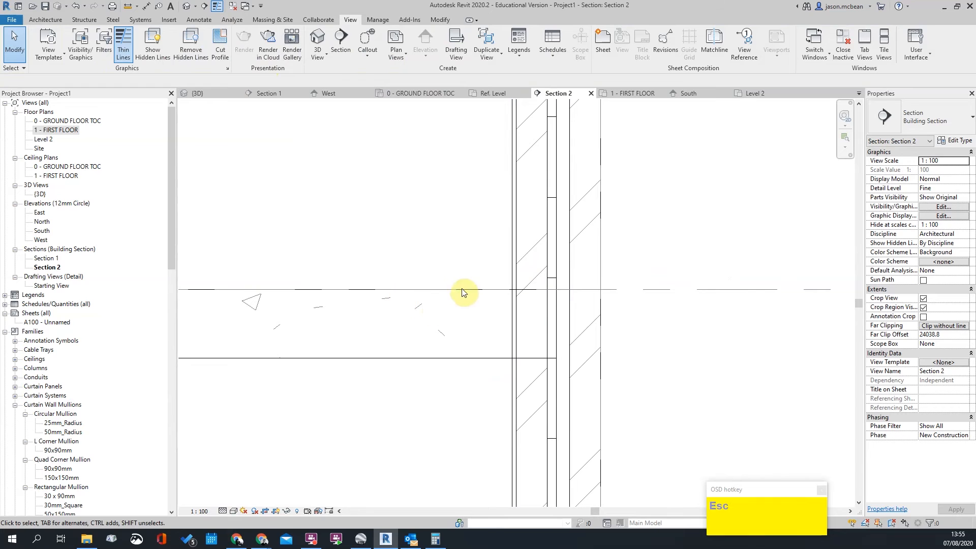
click(440, 20)
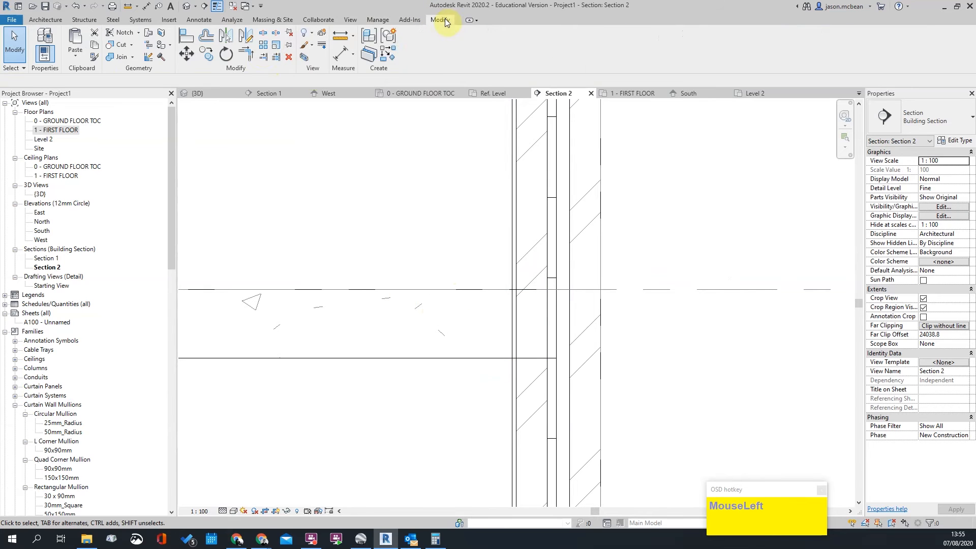
click(121, 57)
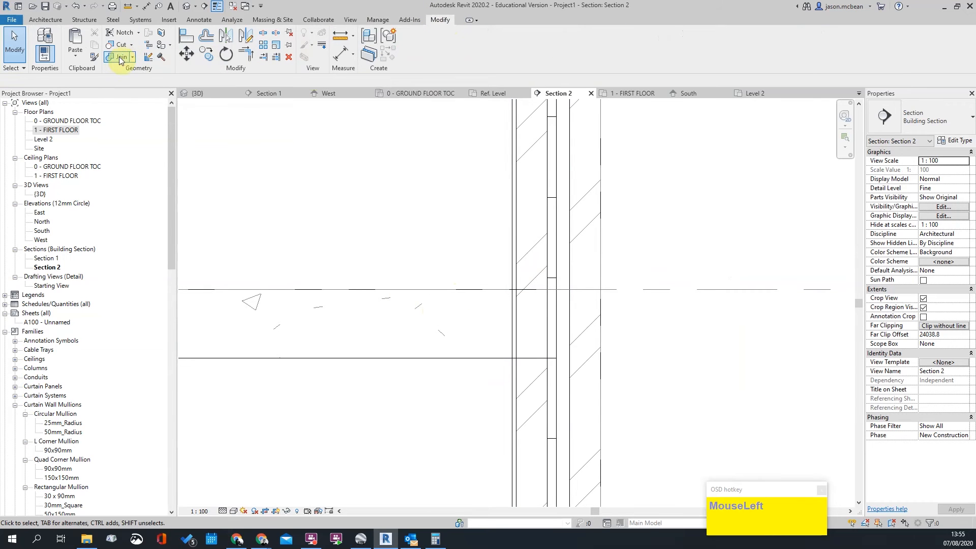
click(427, 355)
click(522, 398)
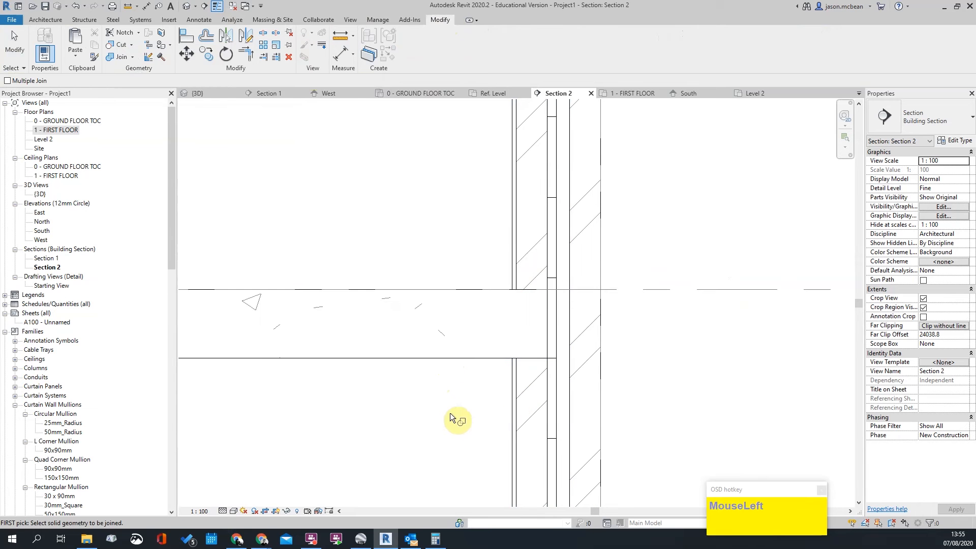
key(Escape)
scroll(646, 312, down, 3)
scroll(648, 315, up, 4)
key(Escape)
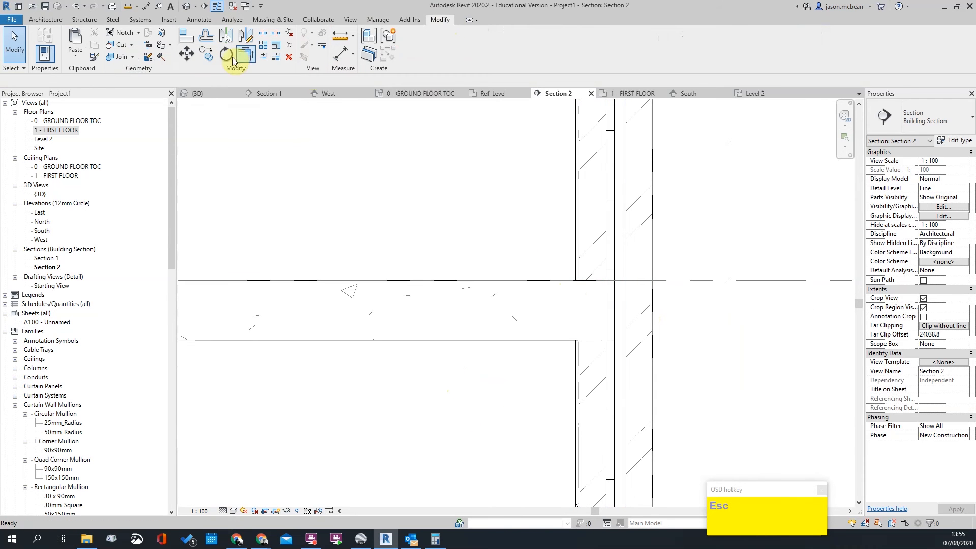
Turn off the Thin Lines display to show true line weights at the slab-to-wall junction.
click(217, 11)
scroll(537, 276, down, 1)
scroll(658, 315, up, 2)
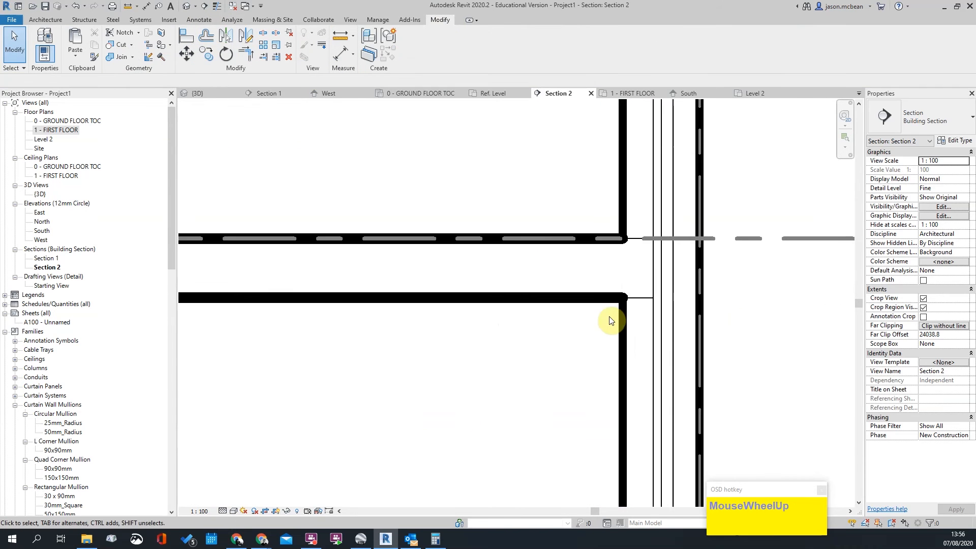
key(Escape)
middle_drag(584, 391, 523, 322)
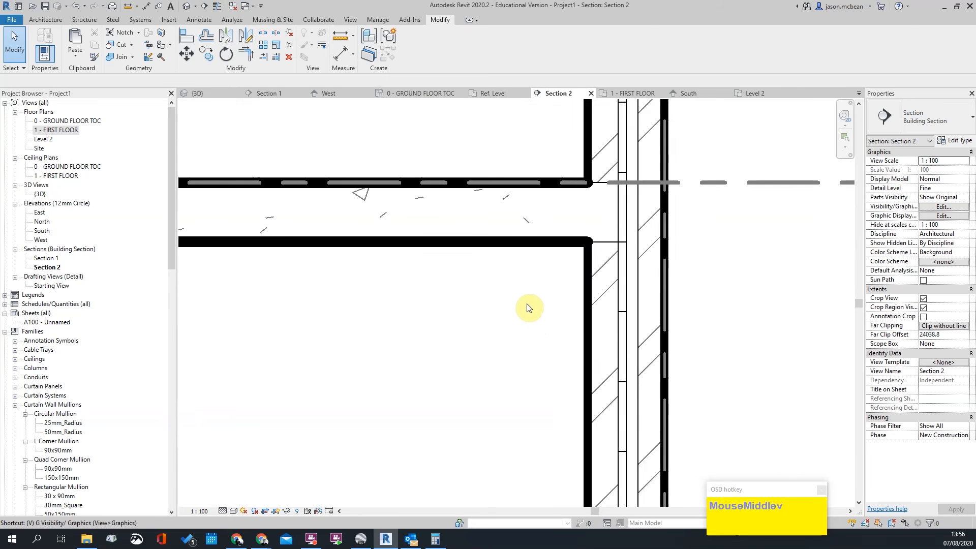
Override the host layer cut line styles in Section 2, with line weight 5 for Structure and 2 for the other layers.
key(v)
key(g)
click(512, 346)
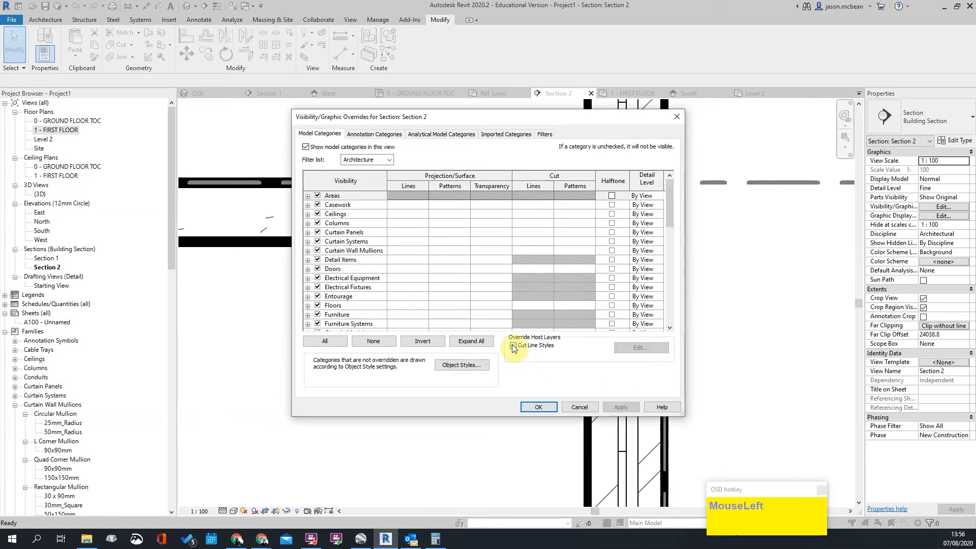
click(618, 350)
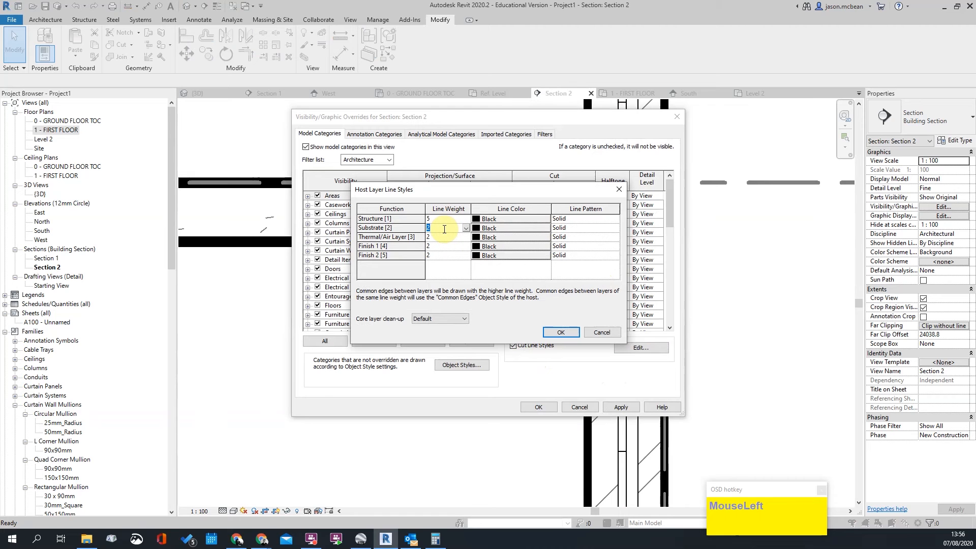
click(562, 332)
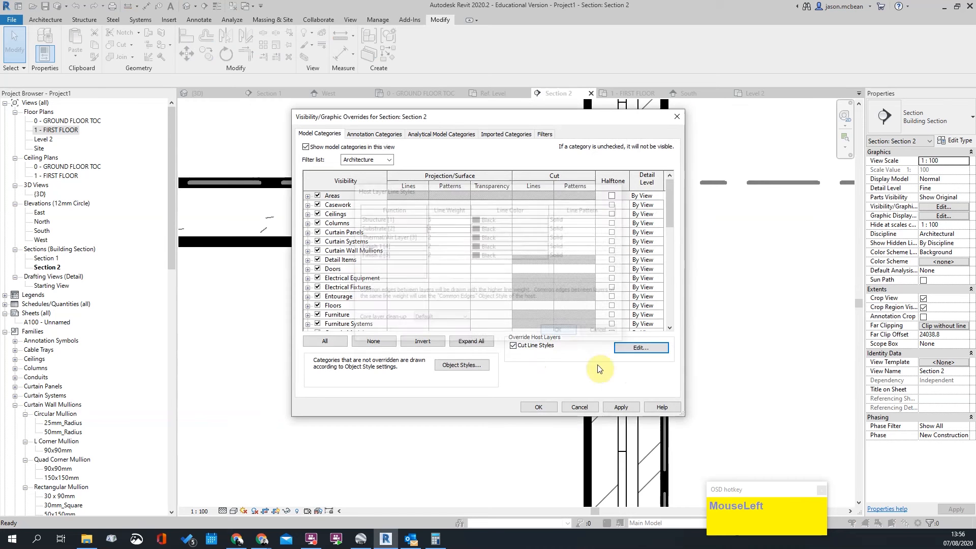
click(621, 406)
click(549, 407)
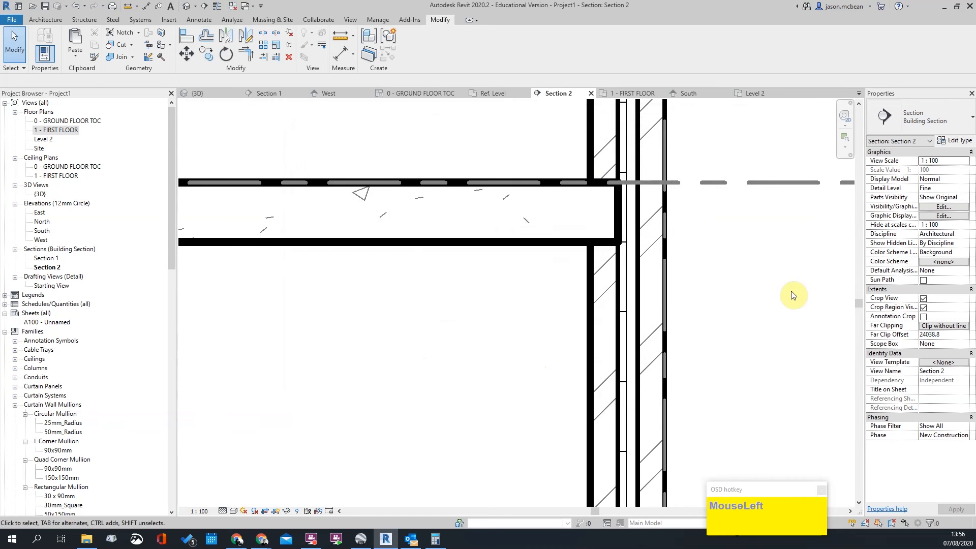
Inspect the wall and slab line work around grid C in the section.
scroll(781, 268, down, 2)
scroll(688, 200, down, 3)
scroll(686, 336, up, 5)
scroll(701, 244, down, 3)
click(610, 235)
click(656, 256)
scroll(731, 311, down, 4)
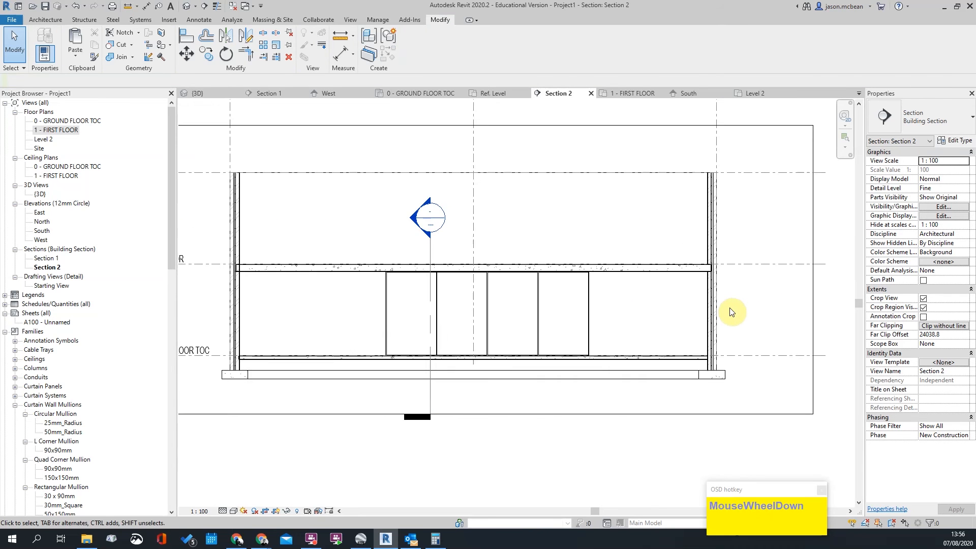
Join the geometry of the first-floor slab with the cavity wall at grid A.
scroll(730, 309, up, 5)
middle_drag(631, 356, 717, 322)
scroll(718, 322, down, 4)
scroll(717, 321, up, 1)
middle_drag(174, 244, 619, 289)
scroll(425, 269, up, 3)
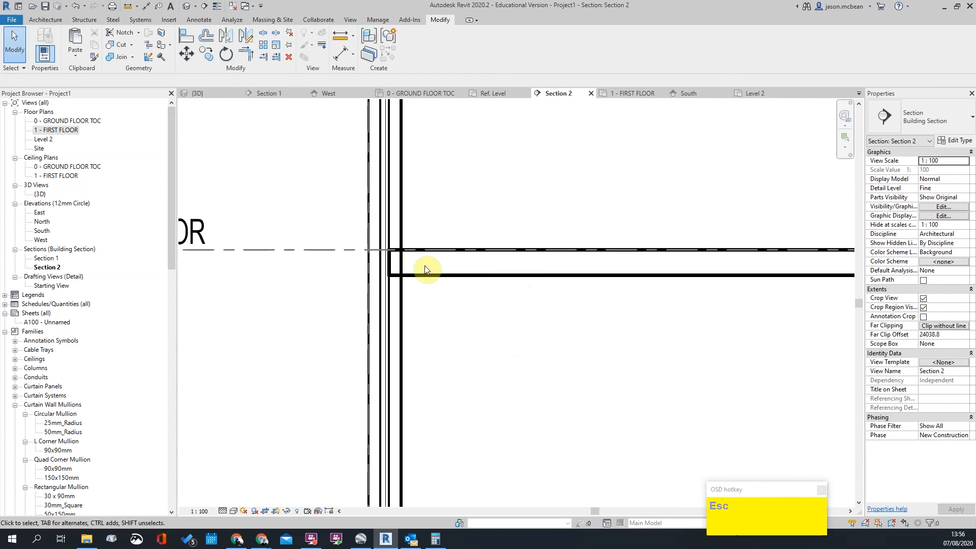
scroll(416, 282, up, 1)
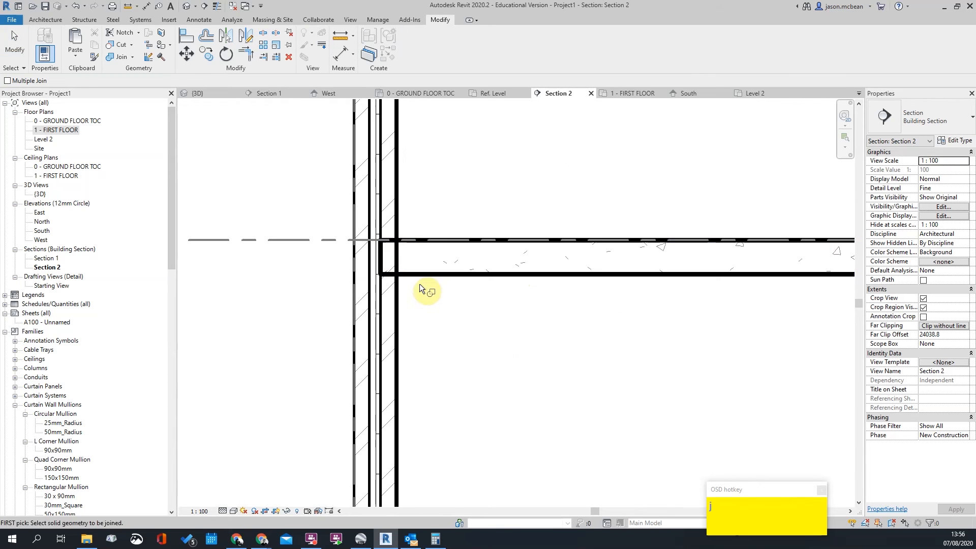
click(423, 275)
key(Escape)
scroll(480, 363, down, 3)
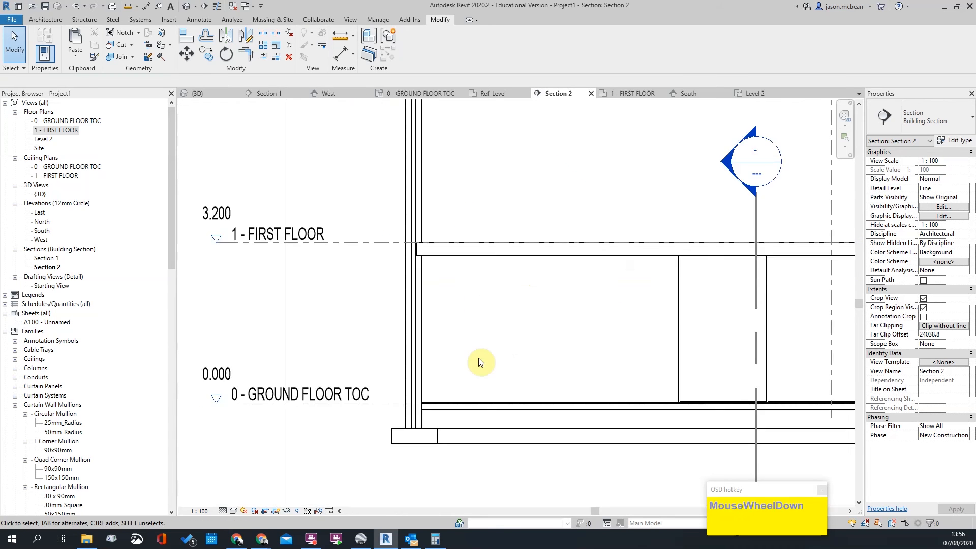
Examine how the cavity wall at grid A meets the first-floor slab, the ground-floor slab and the footing.
scroll(464, 300, up, 4)
scroll(401, 304, down, 1)
scroll(402, 305, up, 4)
scroll(410, 311, down, 5)
scroll(432, 304, up, 4)
scroll(454, 294, up, 2)
scroll(392, 290, down, 4)
key(Escape)
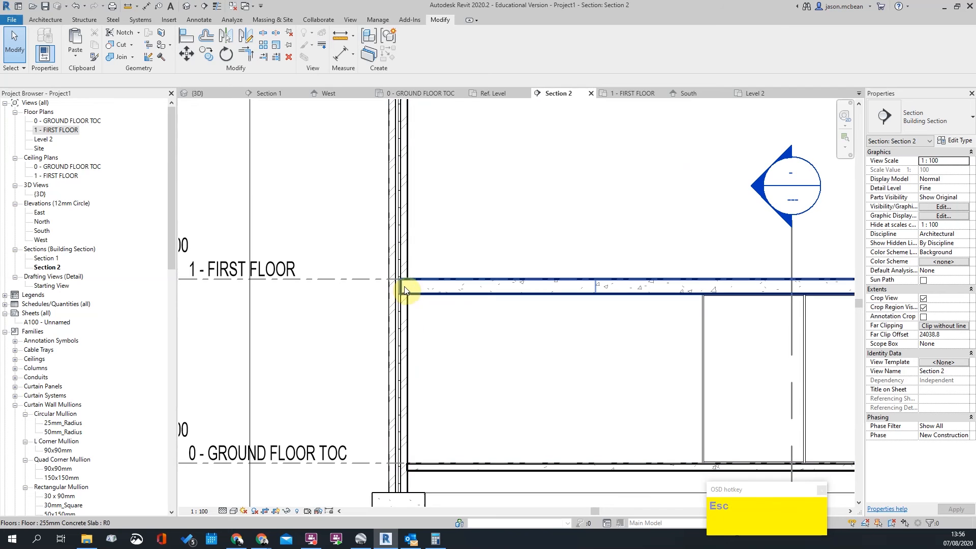
scroll(407, 489, up, 3)
middle_drag(407, 489, 425, 381)
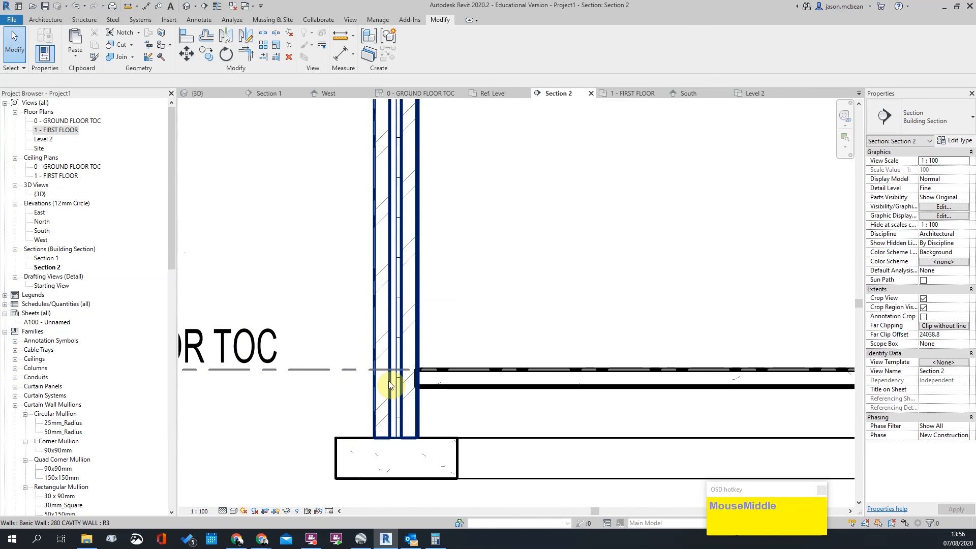
scroll(388, 380, down, 2)
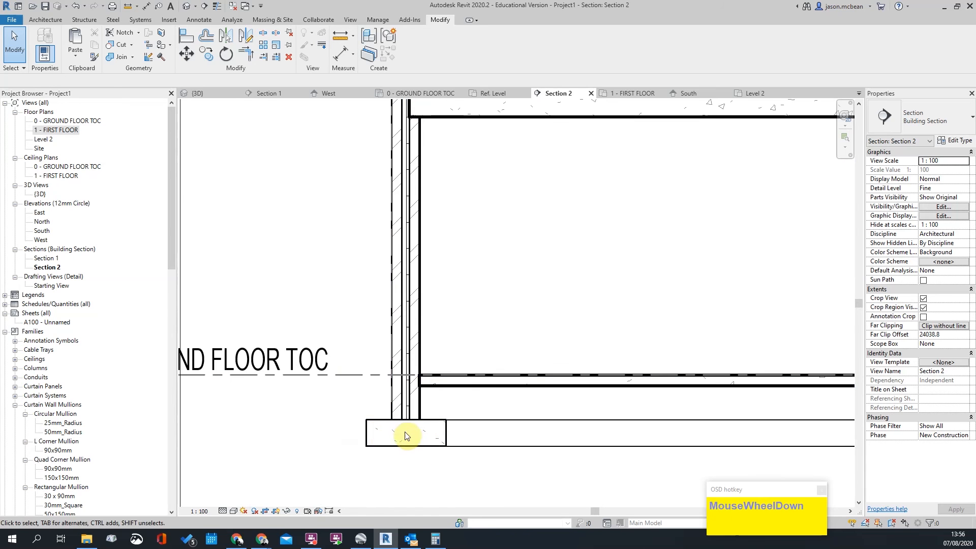
middle_drag(416, 259, 407, 283)
scroll(415, 225, up, 3)
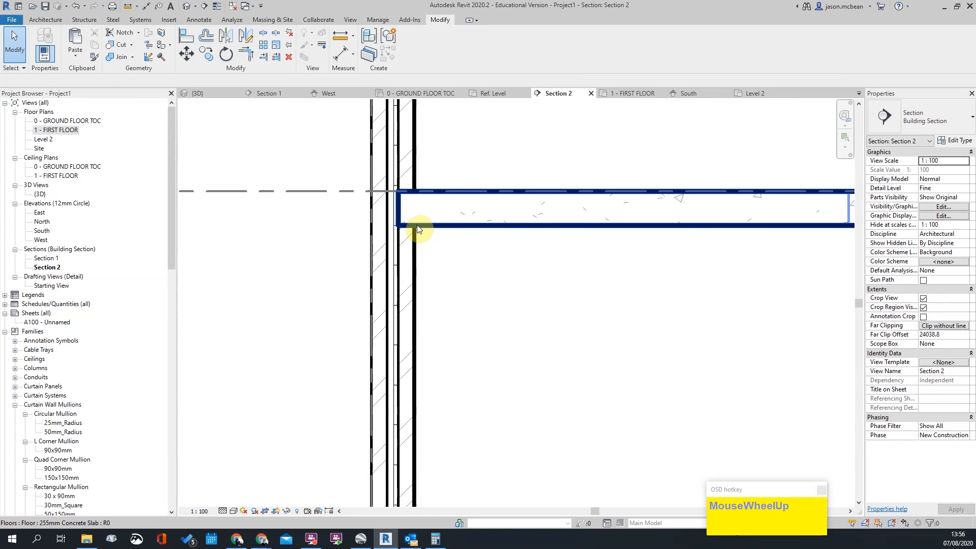
scroll(406, 224, down, 2)
scroll(399, 214, up, 4)
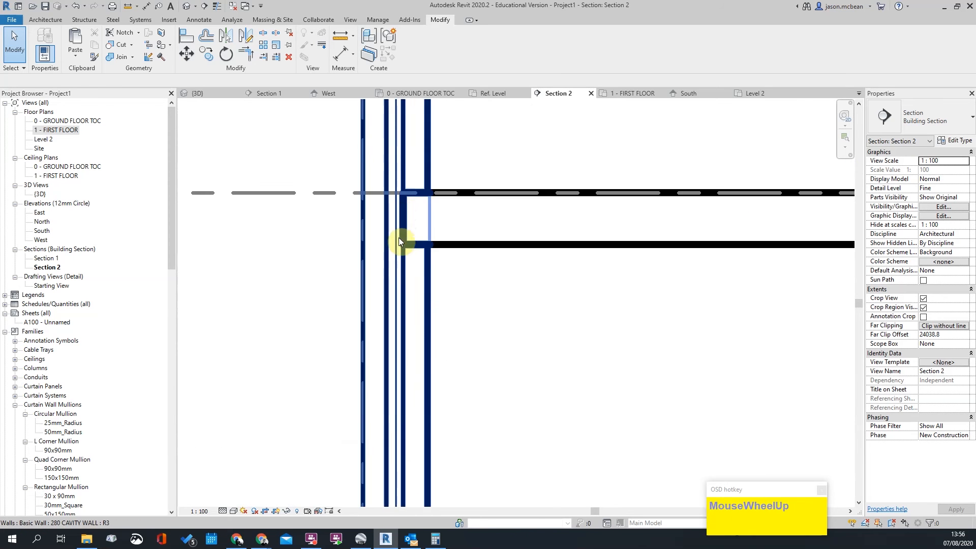
scroll(402, 247, up, 3)
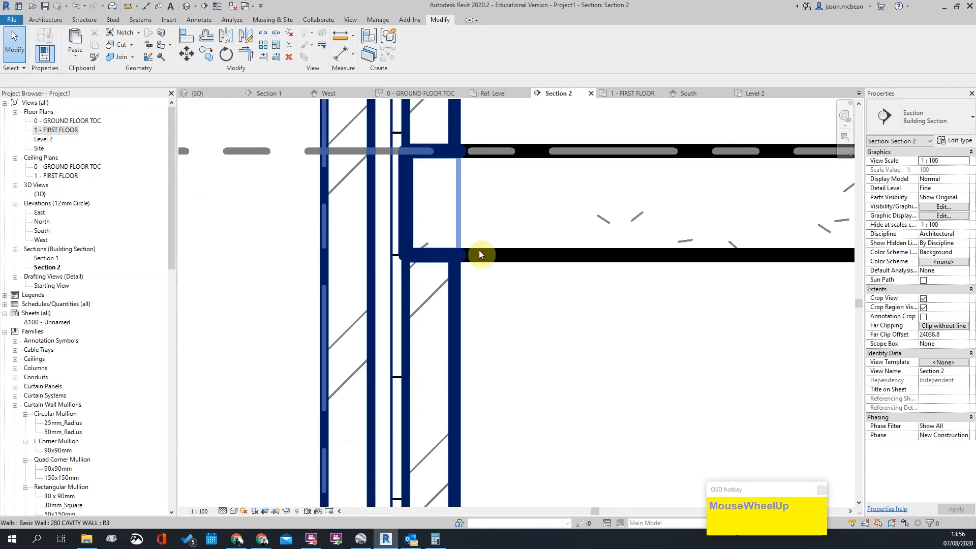
Review the whole section and the slab and footing junctions at the grid C wall.
scroll(407, 264, down, 8)
key(Escape)
middle_drag(457, 206, 453, 294)
scroll(376, 193, up, 1)
key(Escape)
scroll(431, 287, down, 2)
scroll(686, 327, up, 2)
scroll(783, 234, down, 2)
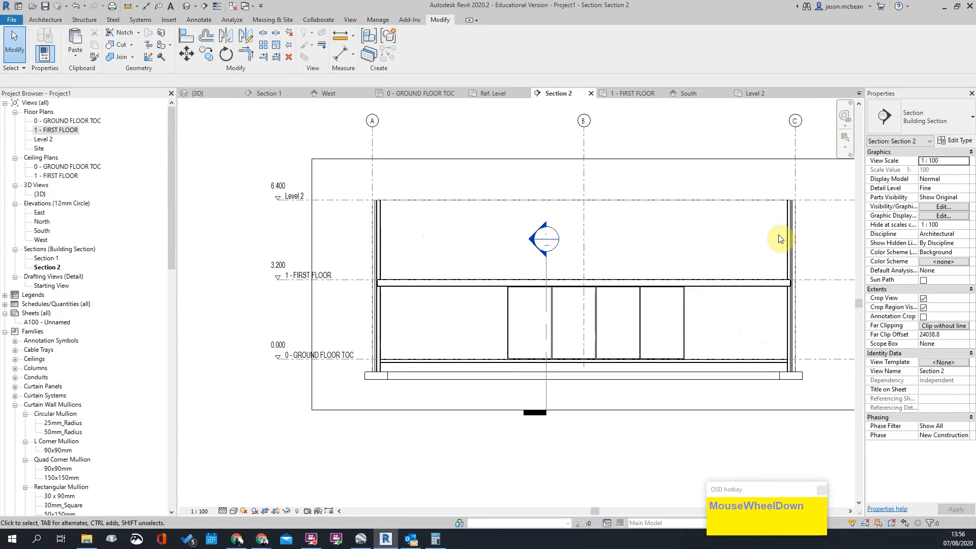
scroll(793, 333, up, 4)
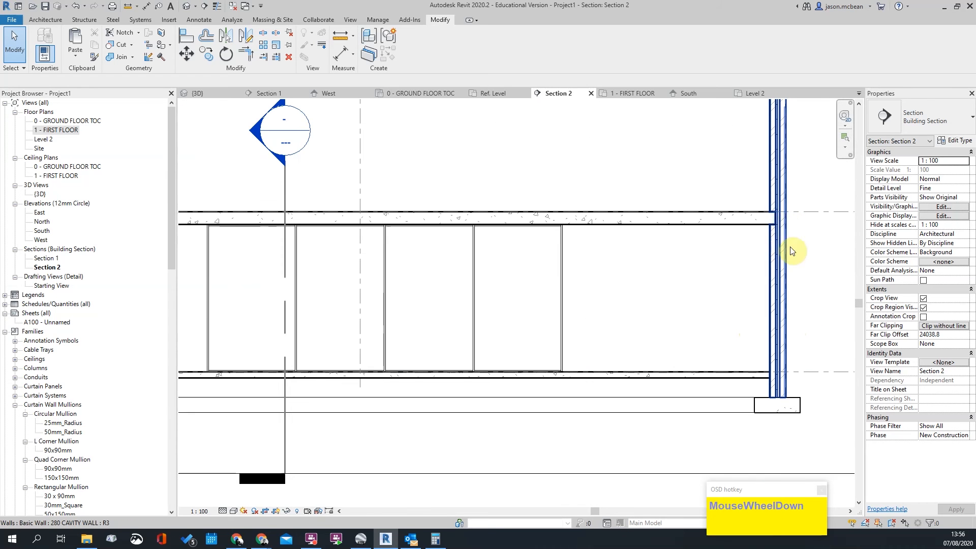
Review the cavity walls, slabs and footings across the whole section from grid C to grid A.
scroll(762, 193, down, 3)
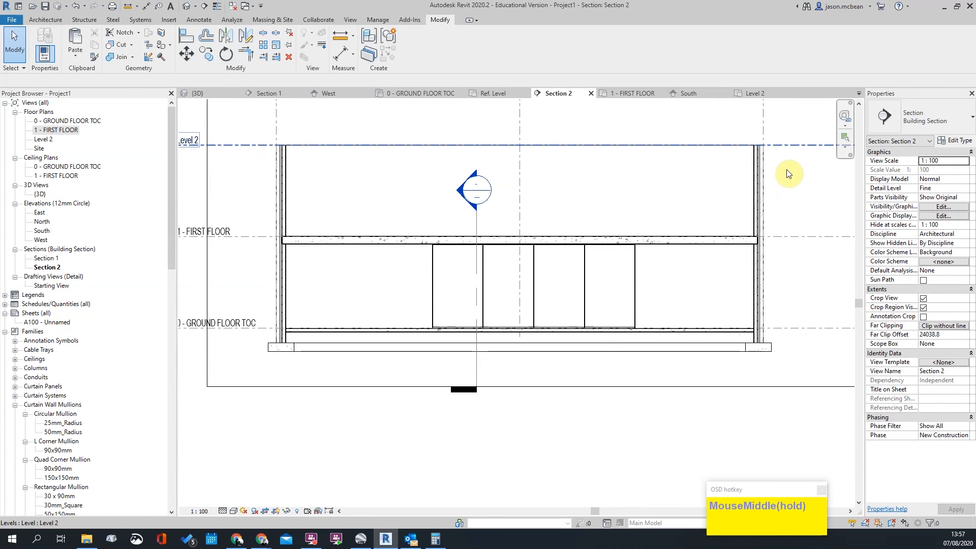
scroll(756, 142, up, 2)
key(Escape)
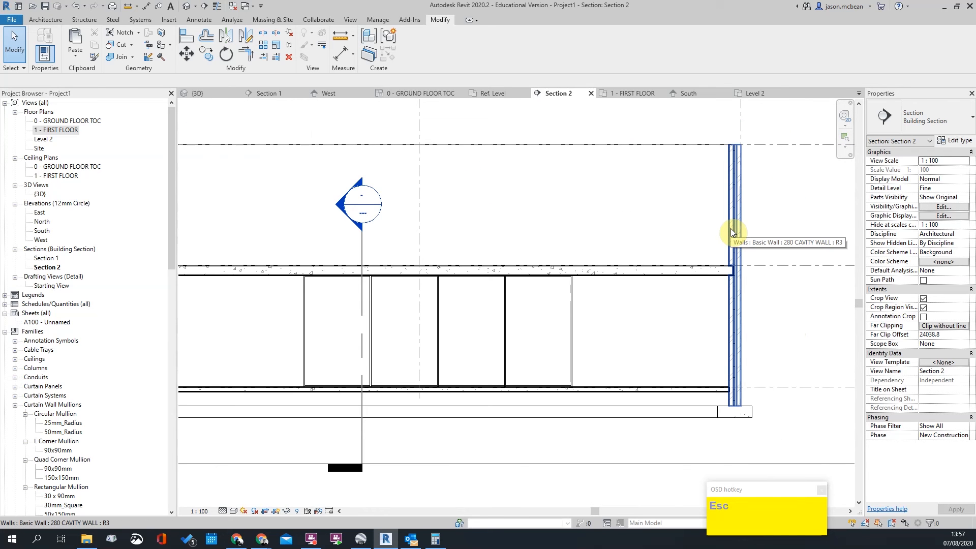
scroll(732, 232, down, 3)
scroll(374, 276, up, 4)
scroll(375, 284, down, 2)
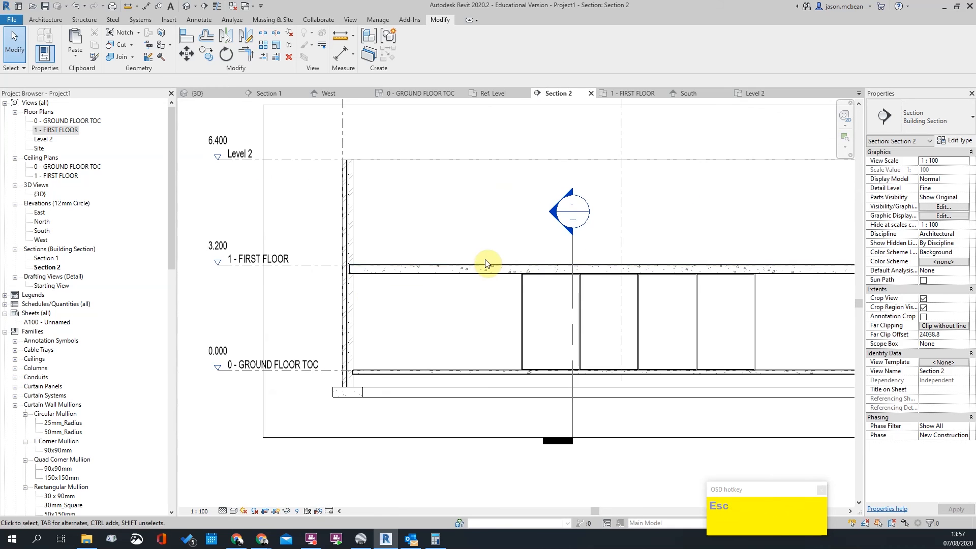
scroll(648, 263, down, 3)
scroll(427, 170, up, 1)
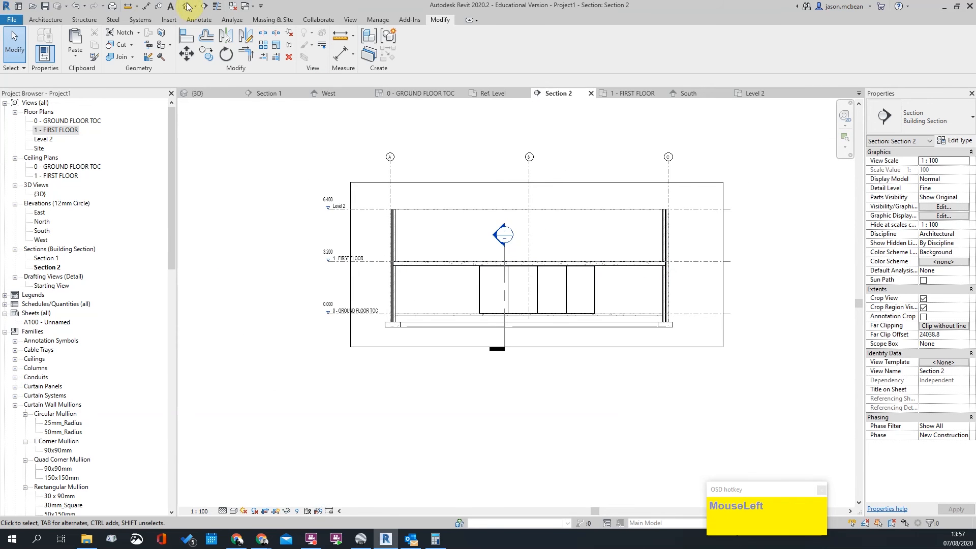
In the 3D view, edit the first-floor slab's boundary, delete the rectangular opening from it and finish the sketch.
scroll(671, 320, up, 2)
scroll(536, 246, up, 3)
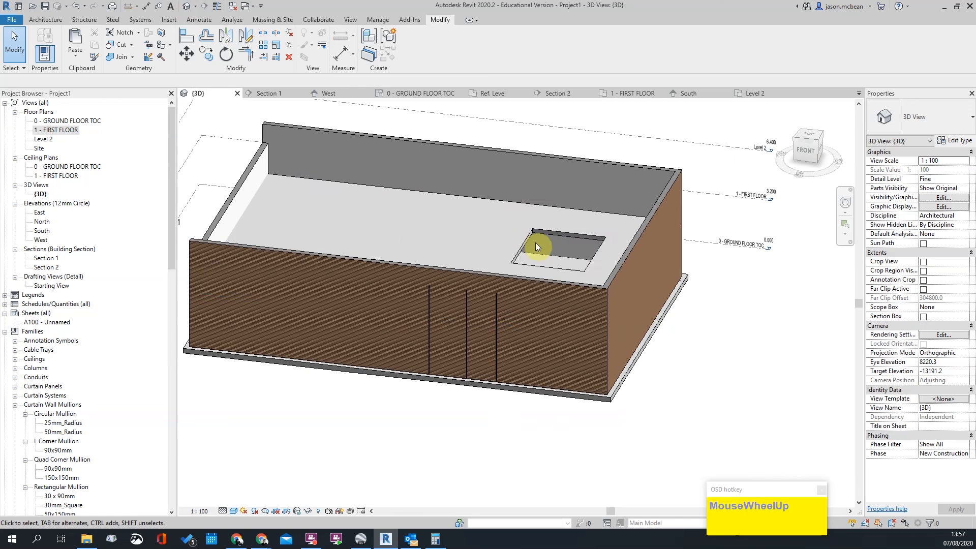
double_click(526, 236)
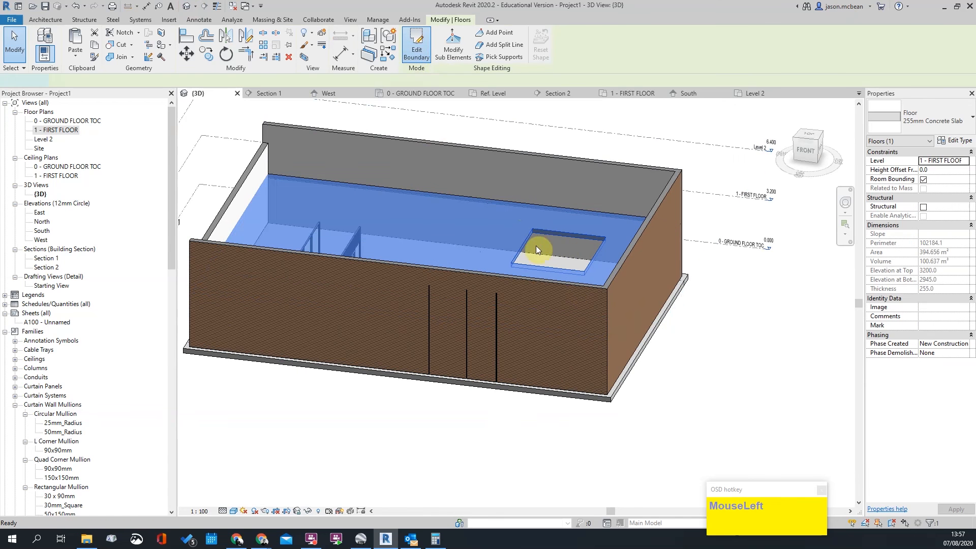
key(Tab)
click(524, 240)
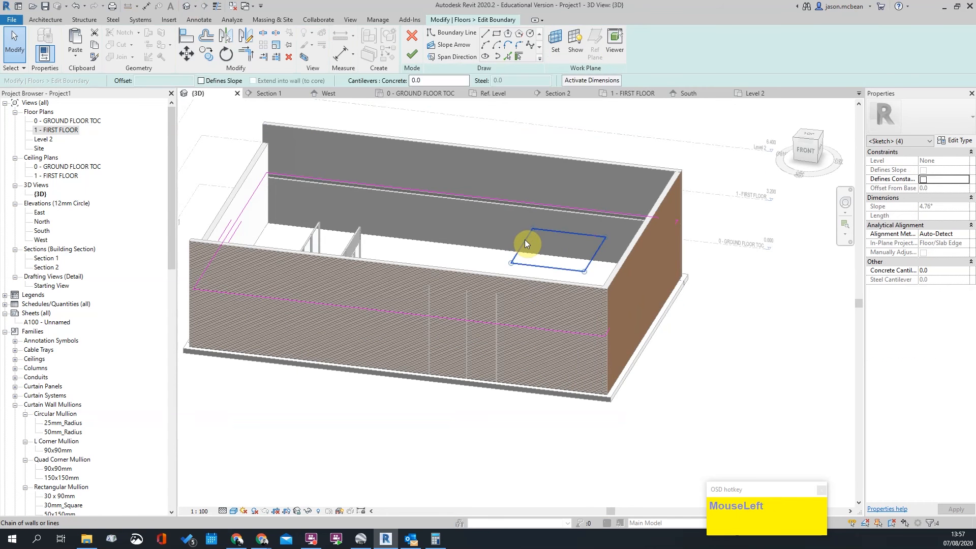
key(Delete)
scroll(472, 279, down, 2)
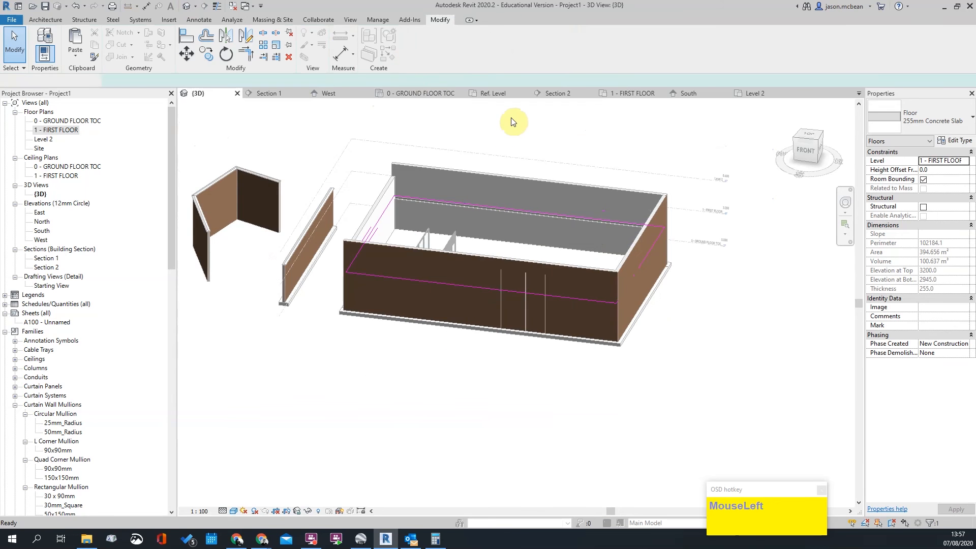
click(412, 54)
key(Escape)
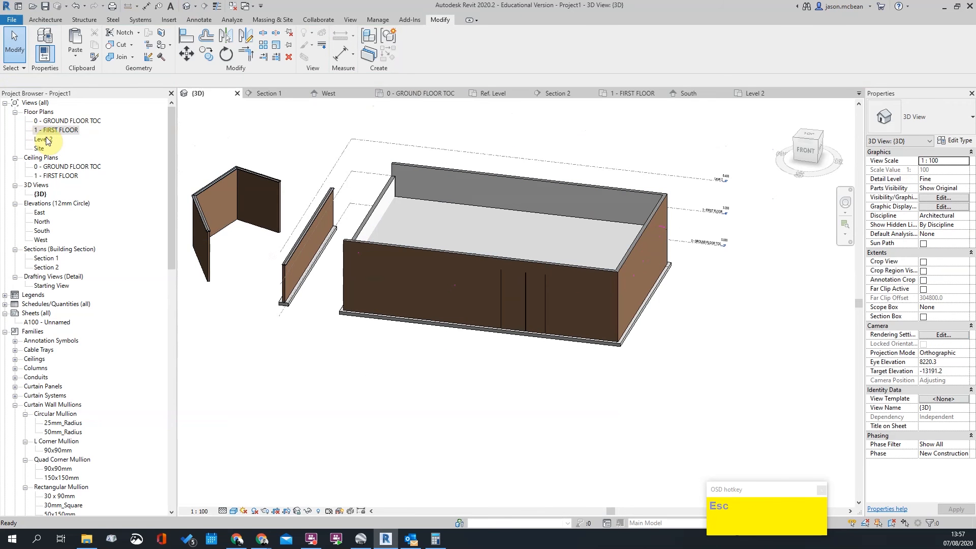
Start a shaft opening in the 1 - FIRST FLOOR plan, based on the ground floor with offset -150 and top constraint up to Level 2.
double_click(49, 130)
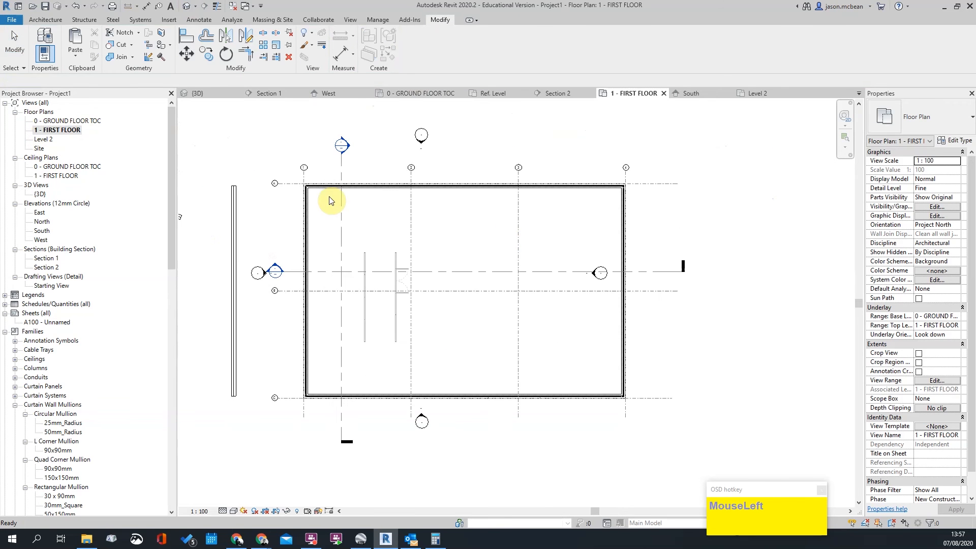
click(33, 22)
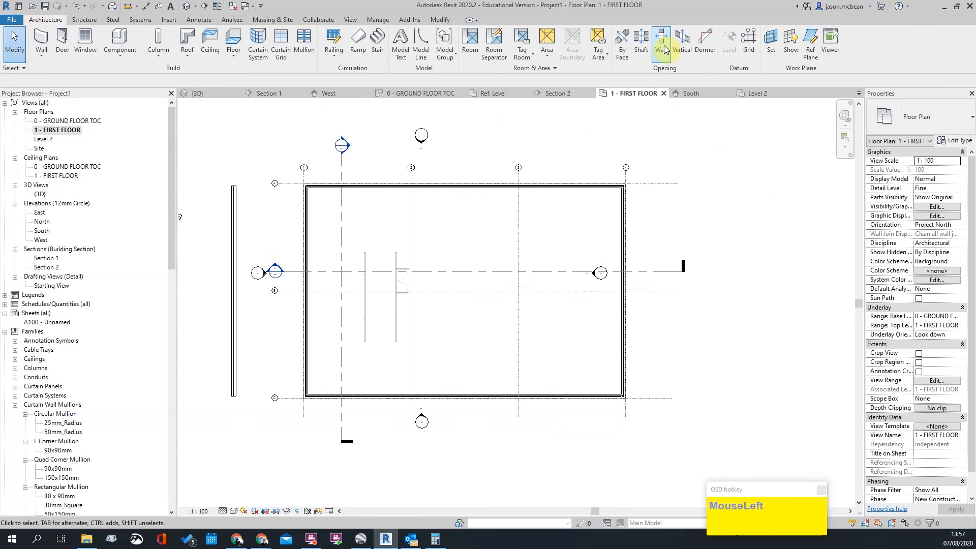
click(640, 45)
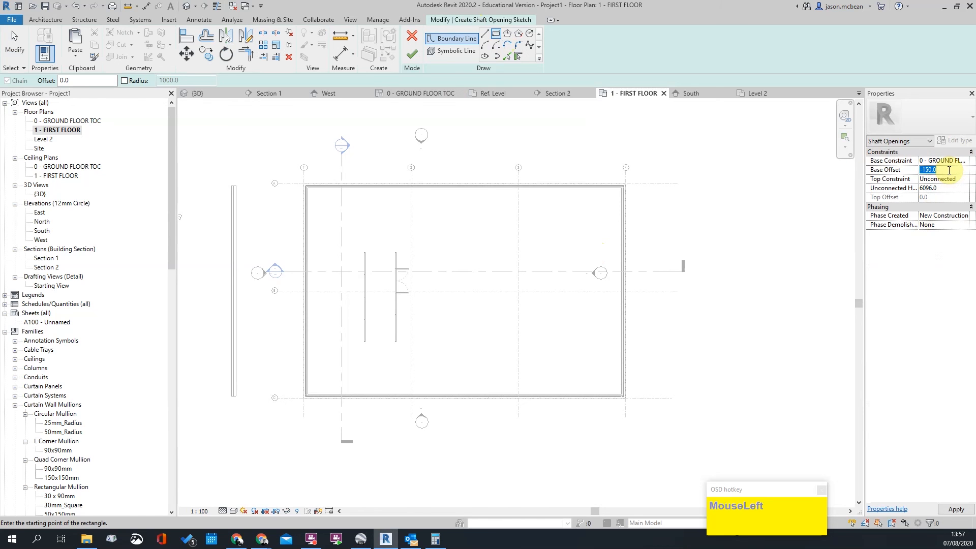
key(Escape)
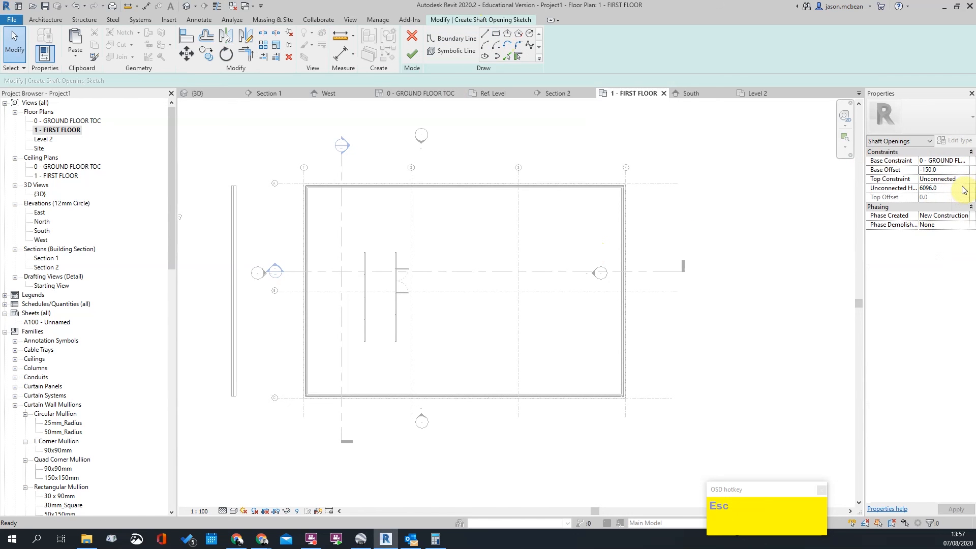
click(965, 181)
click(909, 212)
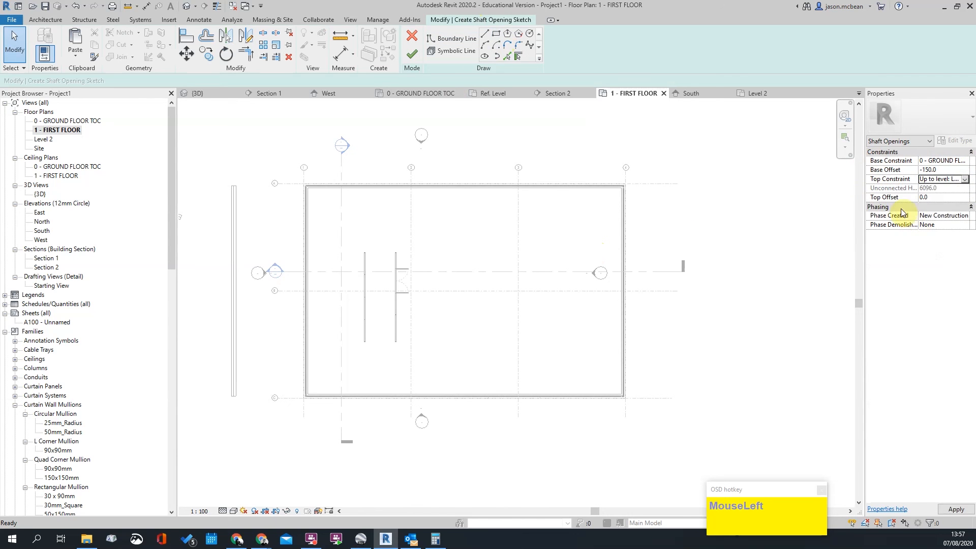
Sketch a rectangular shaft boundary between grids 2 and 3, crossing grid B, and finish the opening.
click(450, 238)
click(507, 322)
key(Escape)
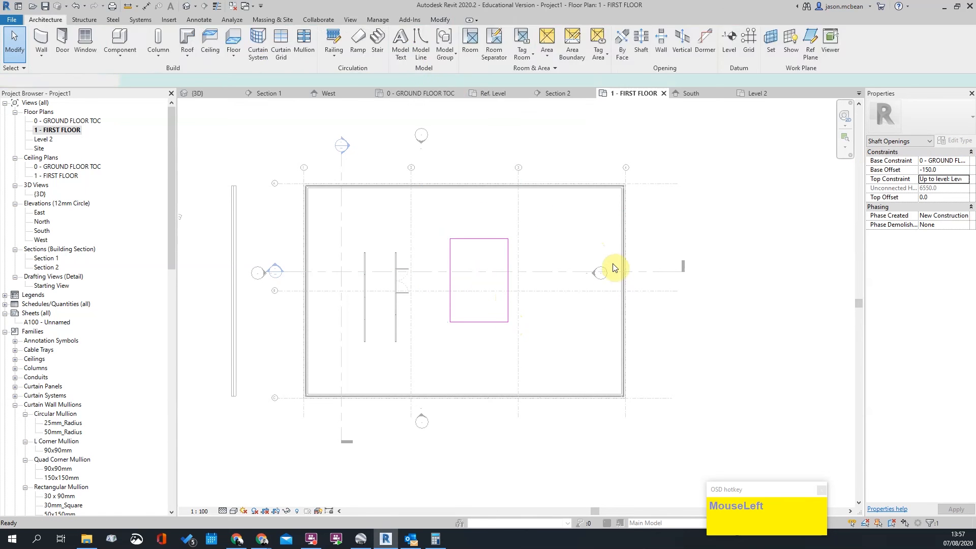
click(412, 53)
key(Escape)
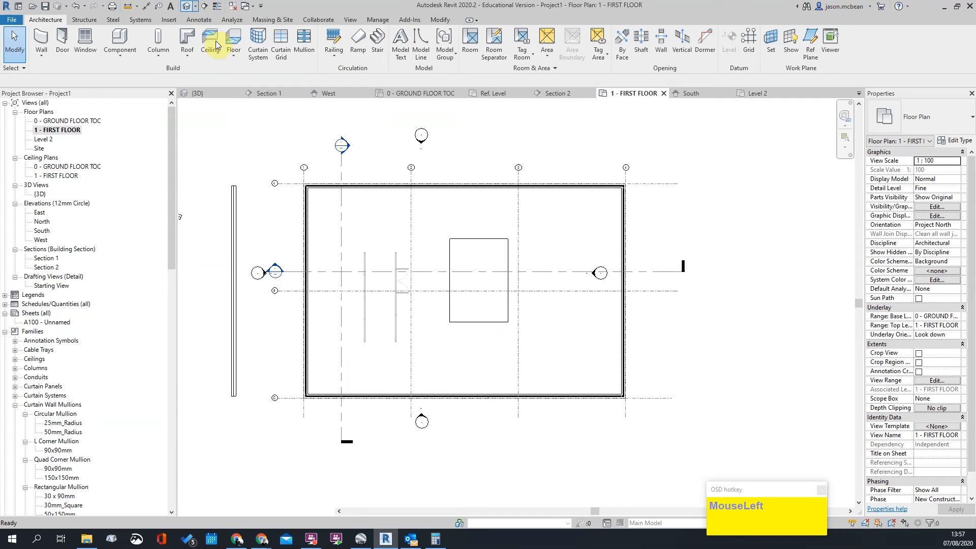
Extend the shaft opening's base below the ground-floor slab in the 3D view, to a base offset of about -1904 mm.
click(190, 9)
shift+middle_drag(564, 318, 573, 342)
click(537, 249)
scroll(518, 290, up, 2)
shift+middle_drag(518, 290, 601, 398)
key(Escape)
shift+middle_drag(688, 288, 520, 201)
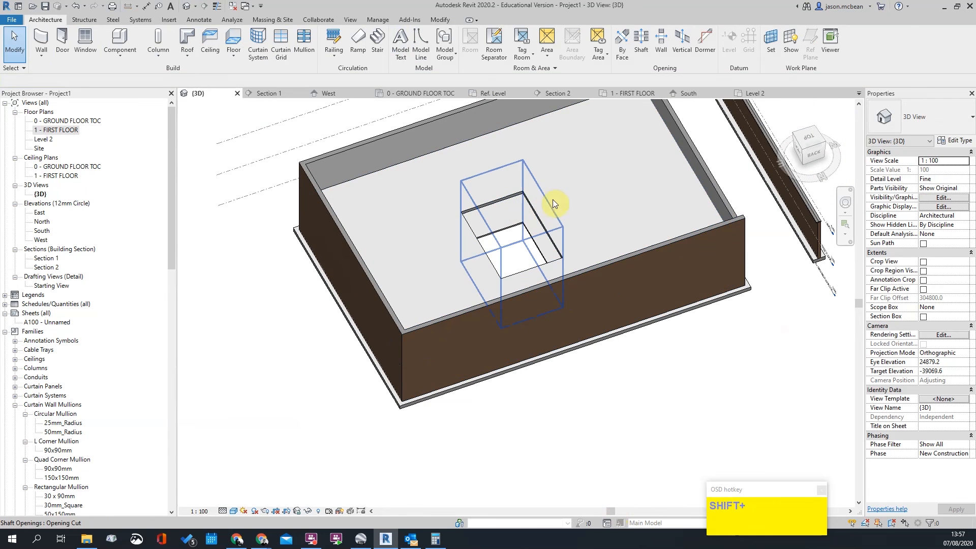
click(466, 233)
key(Escape)
Edit the shaft opening's sketch, move one long side outward to widen the shaft and finish the sketch.
click(525, 203)
mouse_move(514, 244)
shift+middle_down()
mouse_move(527, 364)
mouse_move(586, 324)
mouse_move(554, 285)
shift+middle_up()
click(412, 49)
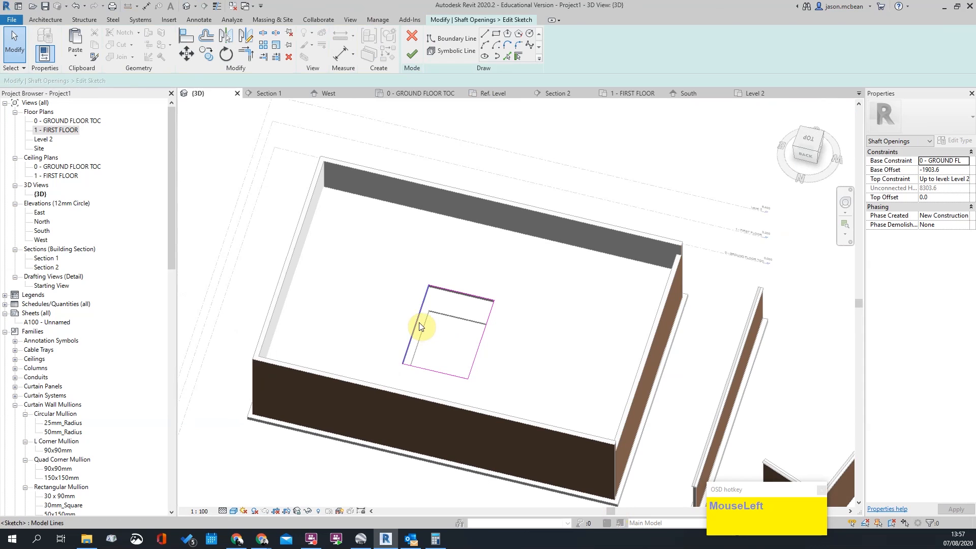
mouse_move(415, 315)
mouse_down()
mouse_move(369, 303)
mouse_move(392, 279)
mouse_move(413, 281)
mouse_up()
key(Escape)
click(412, 53)
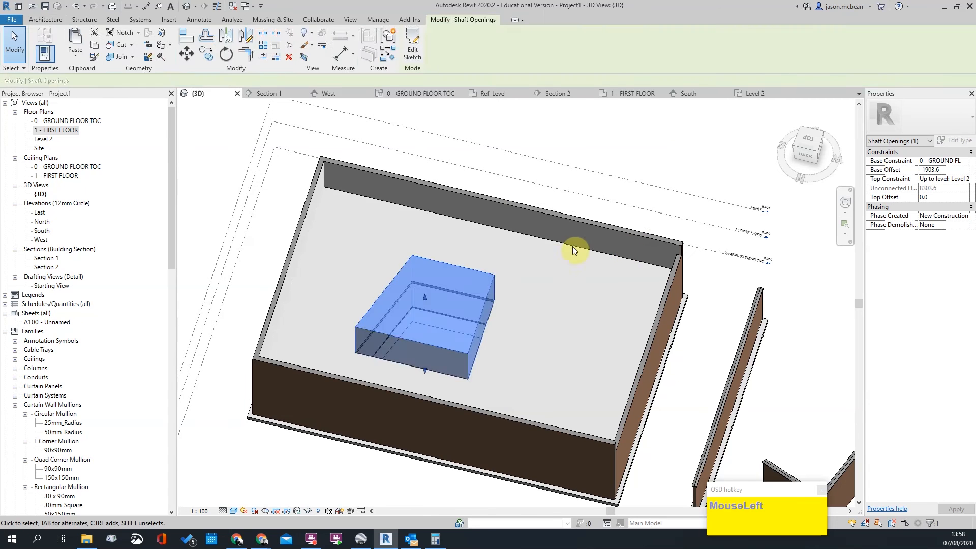
key(Escape)
Copy the first-floor concrete slab and paste it aligned to Level 2.
mouse_move(550, 337)
shift+middle_down()
mouse_move(551, 350)
mouse_move(322, 399)
mouse_move(364, 451)
mouse_move(464, 303)
mouse_move(443, 319)
shift+middle_up()
click(444, 319)
shift+middle_drag(508, 374, 524, 266)
click(454, 184)
key(Escape)
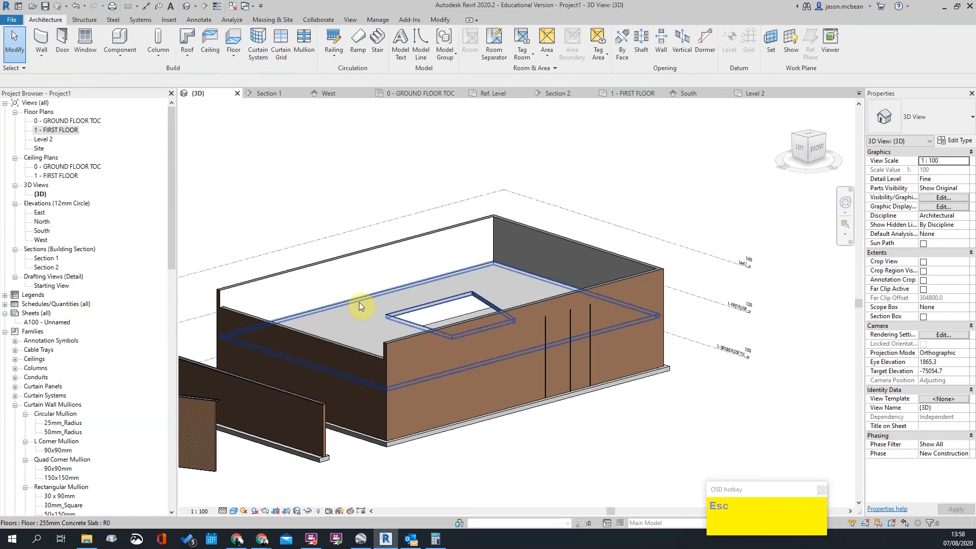
click(359, 302)
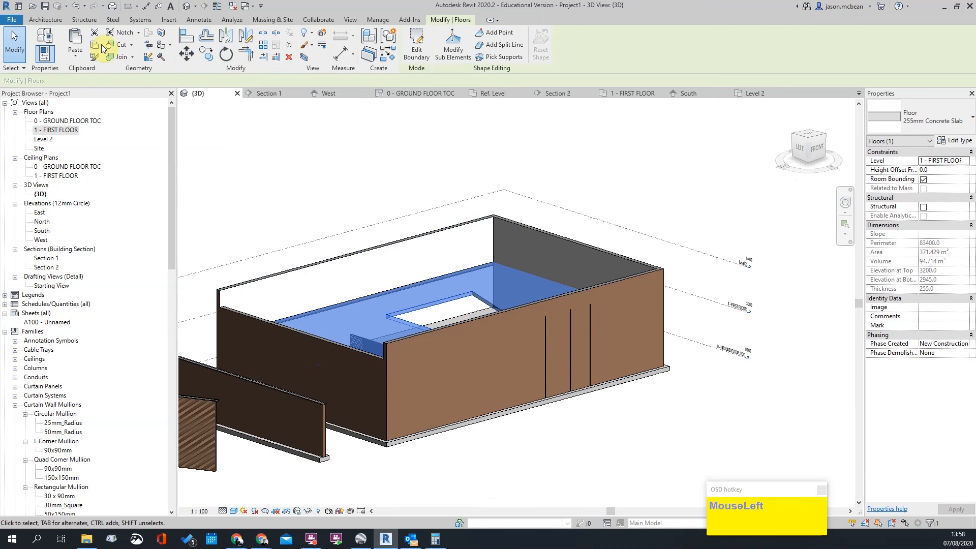
click(76, 56)
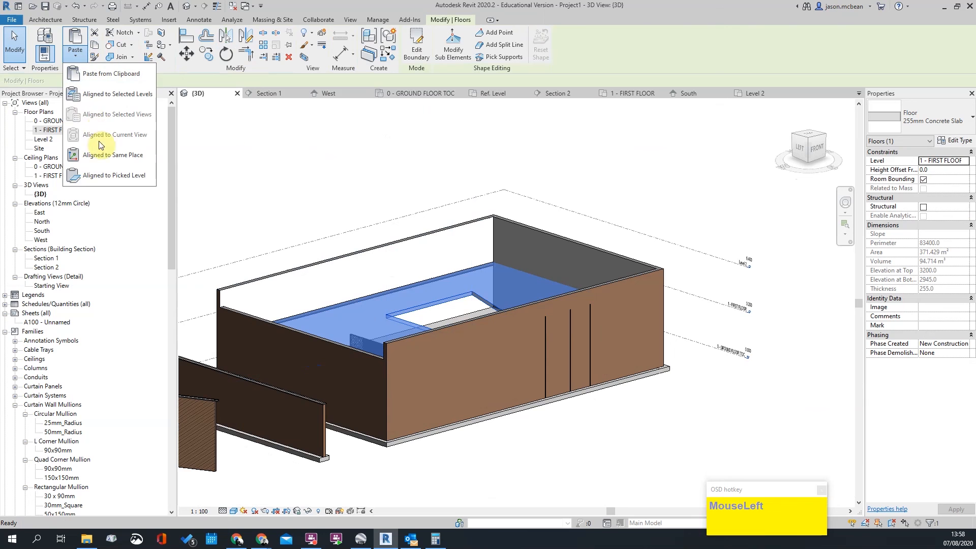
click(93, 95)
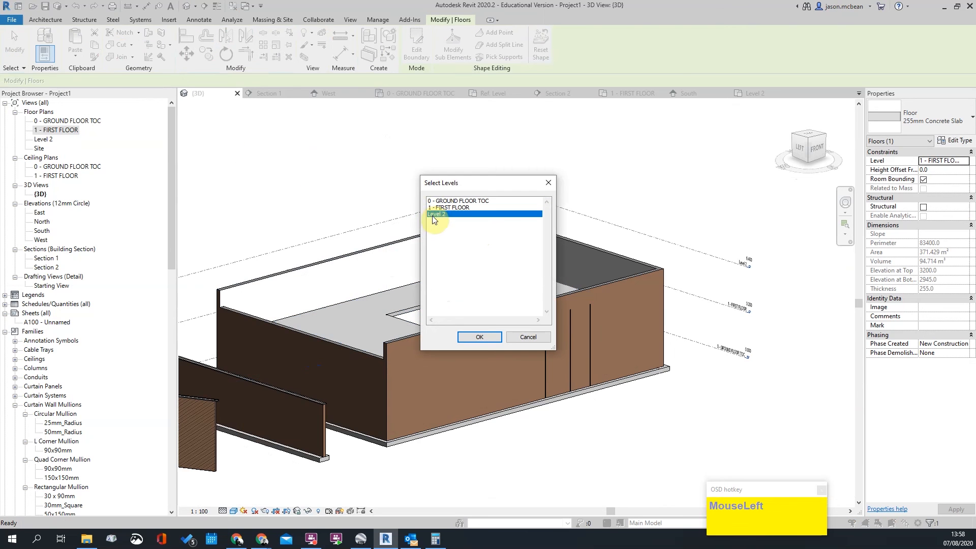
click(485, 336)
key(Escape)
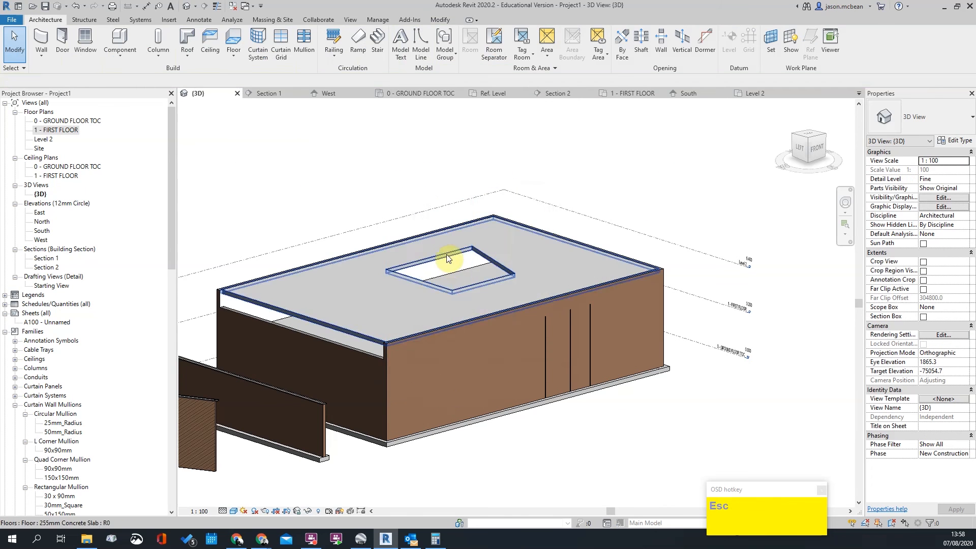
Adjust the shaft opening's vertical extent at the Level 2 slab and check the cut from several sides.
click(451, 249)
middle_drag(593, 294, 564, 300)
shift+middle_drag(481, 166, 524, 211)
drag(480, 171, 480, 204)
shift+middle_drag(662, 315, 386, 361)
key(Escape)
scroll(577, 272, down, 5)
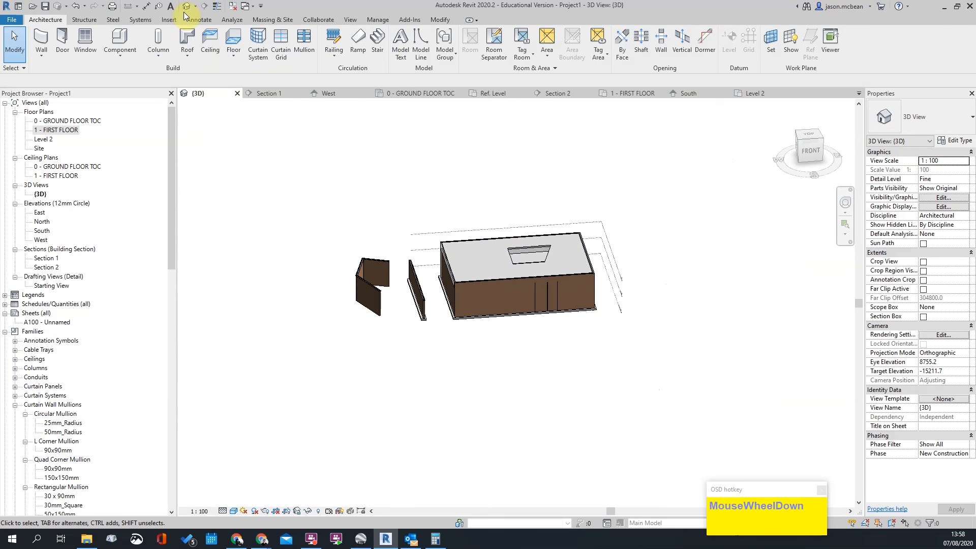
Turn on the 3D view's section box and pull one end face inward to cut through the building at the shaft.
click(923, 316)
click(638, 279)
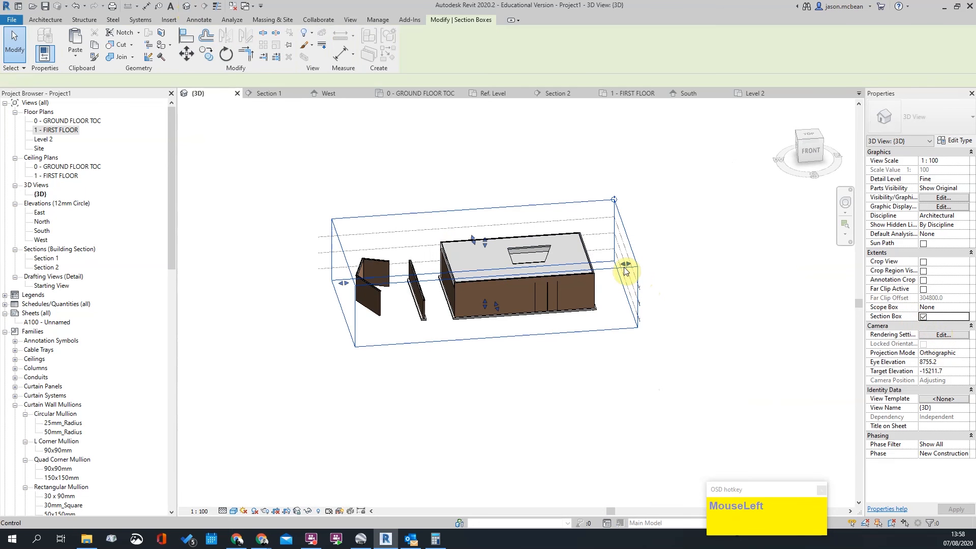
shift+middle_drag(530, 264, 570, 301)
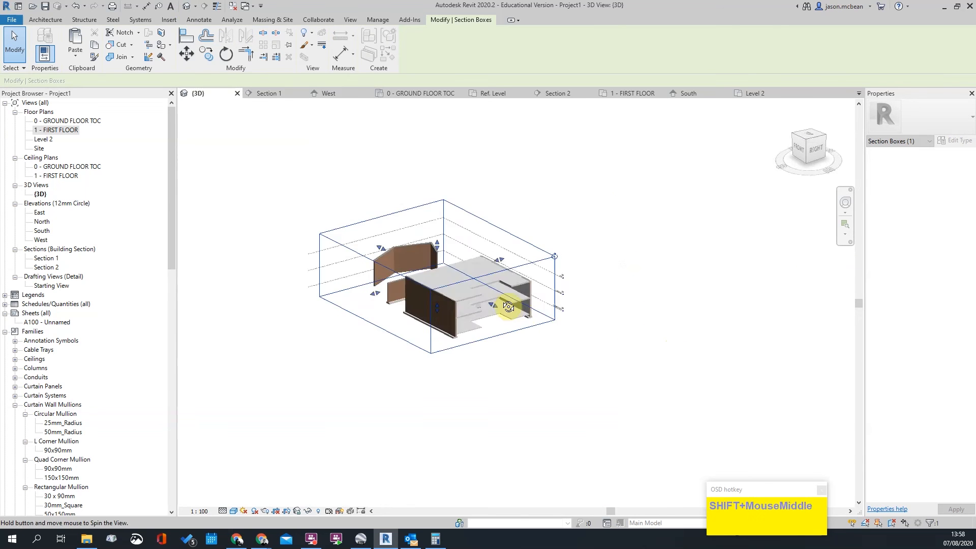
scroll(475, 283, up, 5)
shift+middle_drag(542, 444, 739, 205)
key(Escape)
Switch the 3D view to perspective projection and look around inside the sectioned building.
right_click(811, 146)
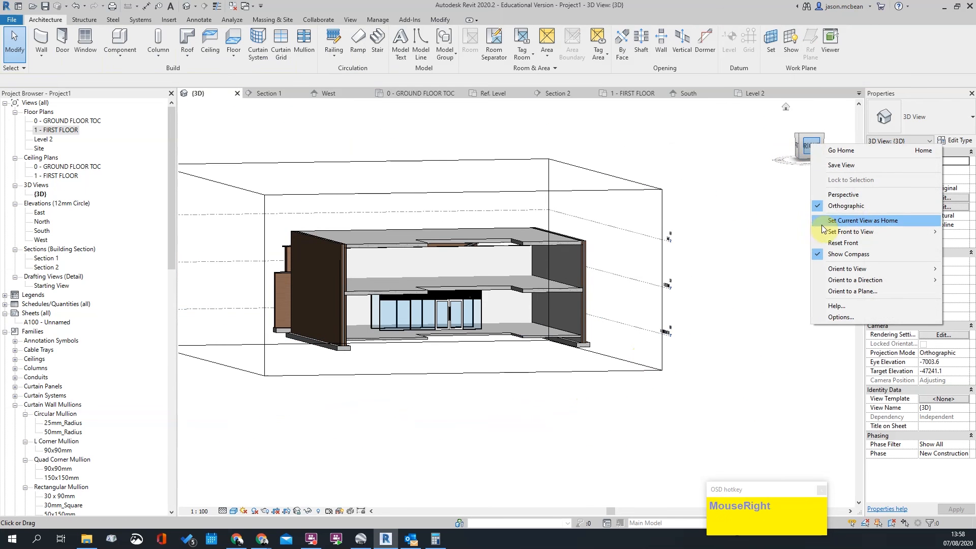
click(843, 194)
scroll(493, 342, down, 2)
middle_drag(493, 342, 558, 320)
click(523, 302)
shift+middle_drag(638, 321, 605, 411)
scroll(523, 366, down, 2)
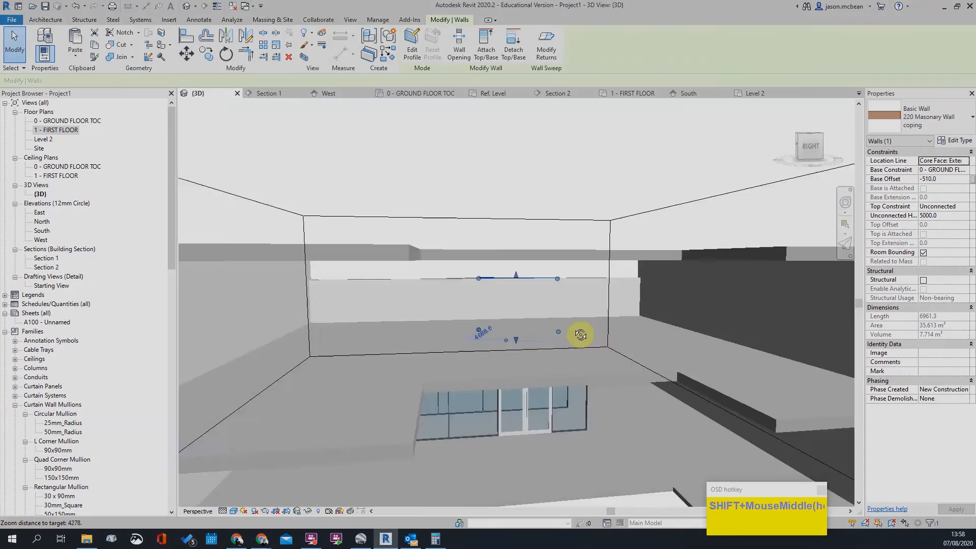